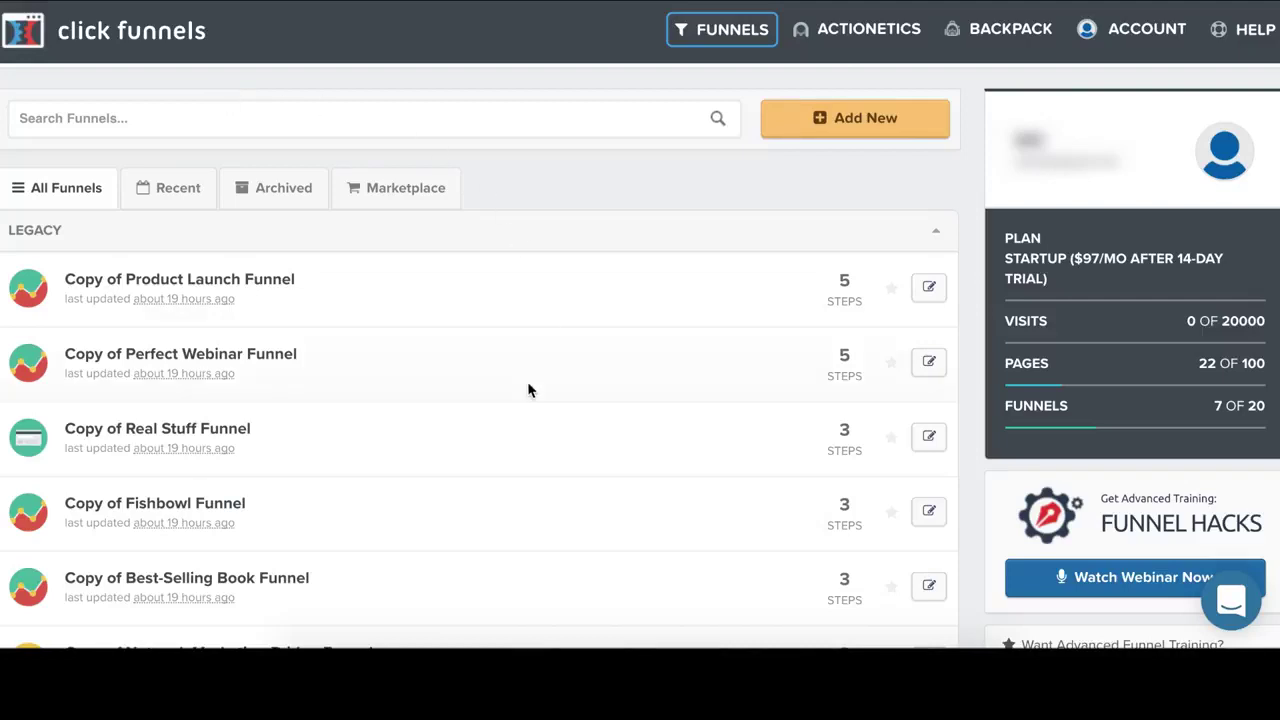
# Scroll through the existing funnels on the dashboard to review them.
pyautogui.scroll(-2, 443, 309)
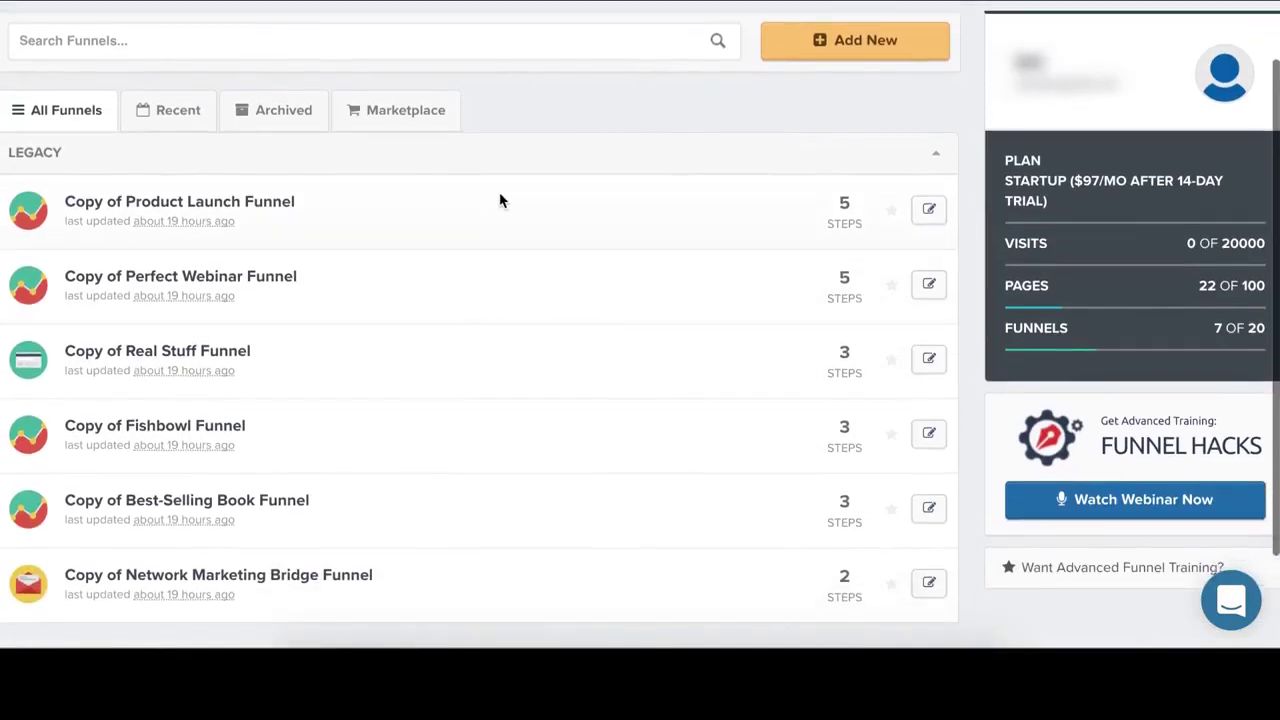
pyautogui.scroll(-2, 477, 303)
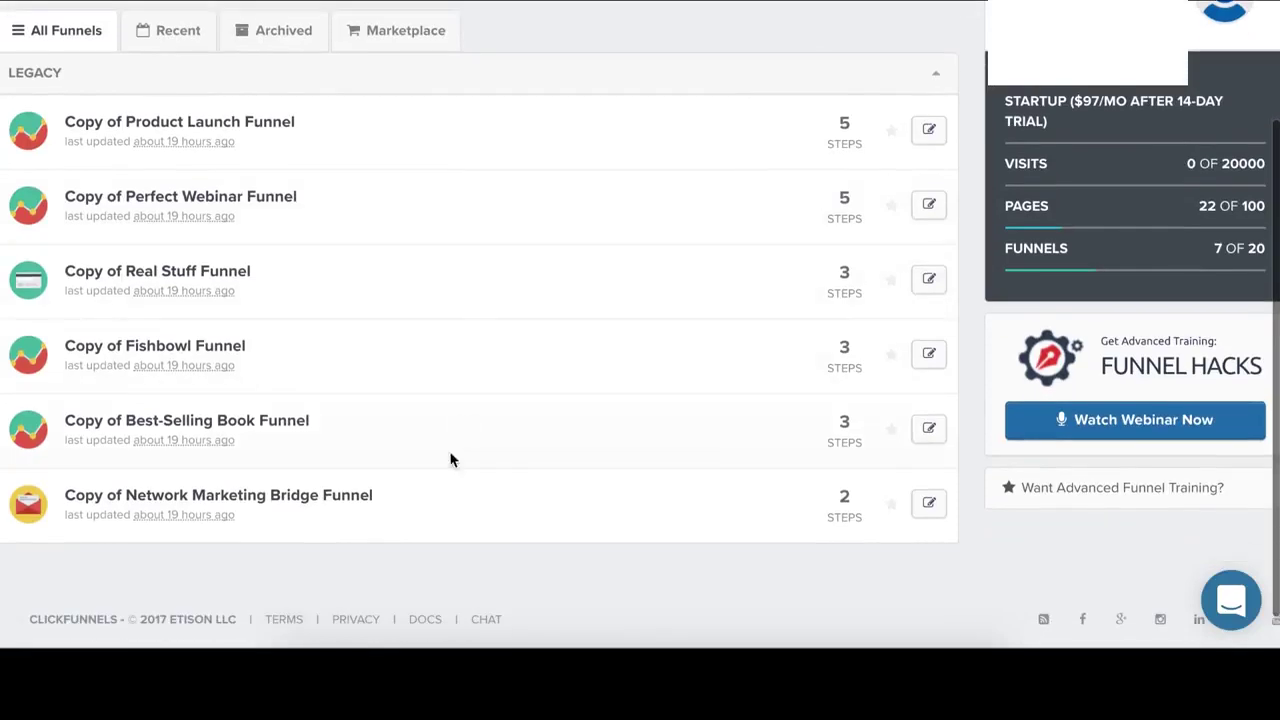
pyautogui.scroll(4, 447, 469)
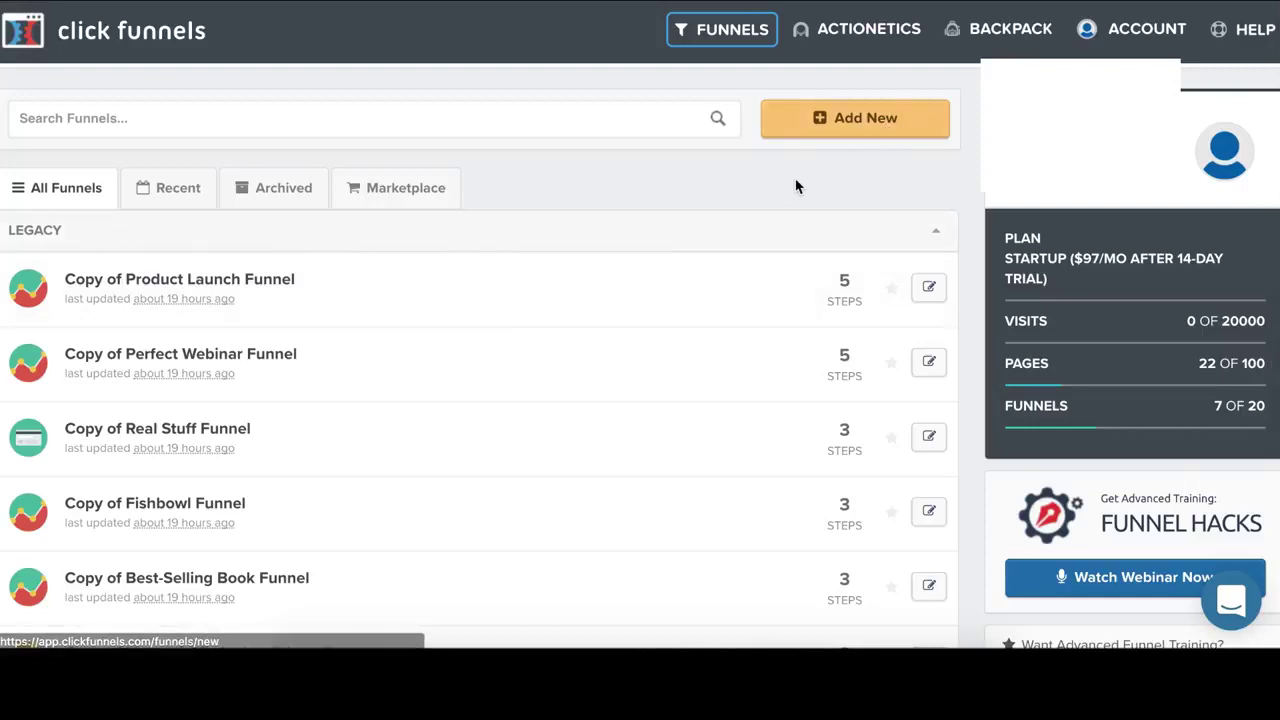
# Start a new Collect Emails funnel named 'Test' and give it the group tag 'test'.
pyautogui.click(871, 126)
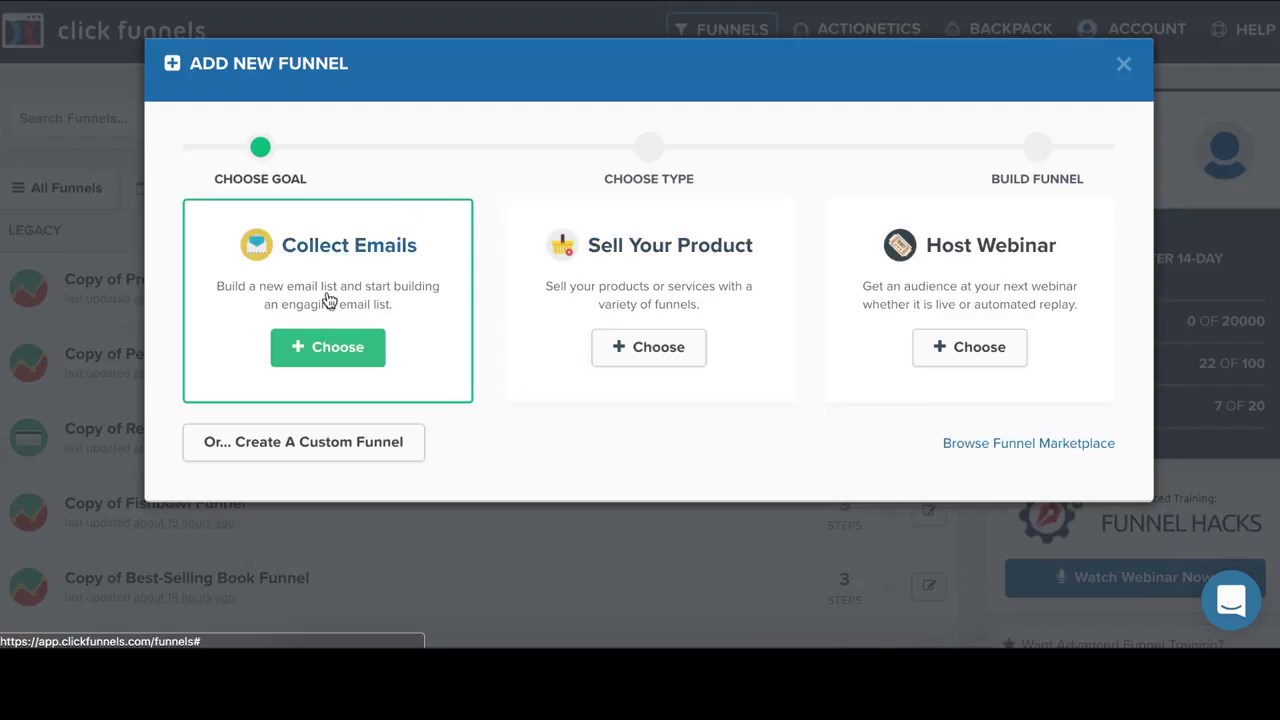
pyautogui.click(323, 345)
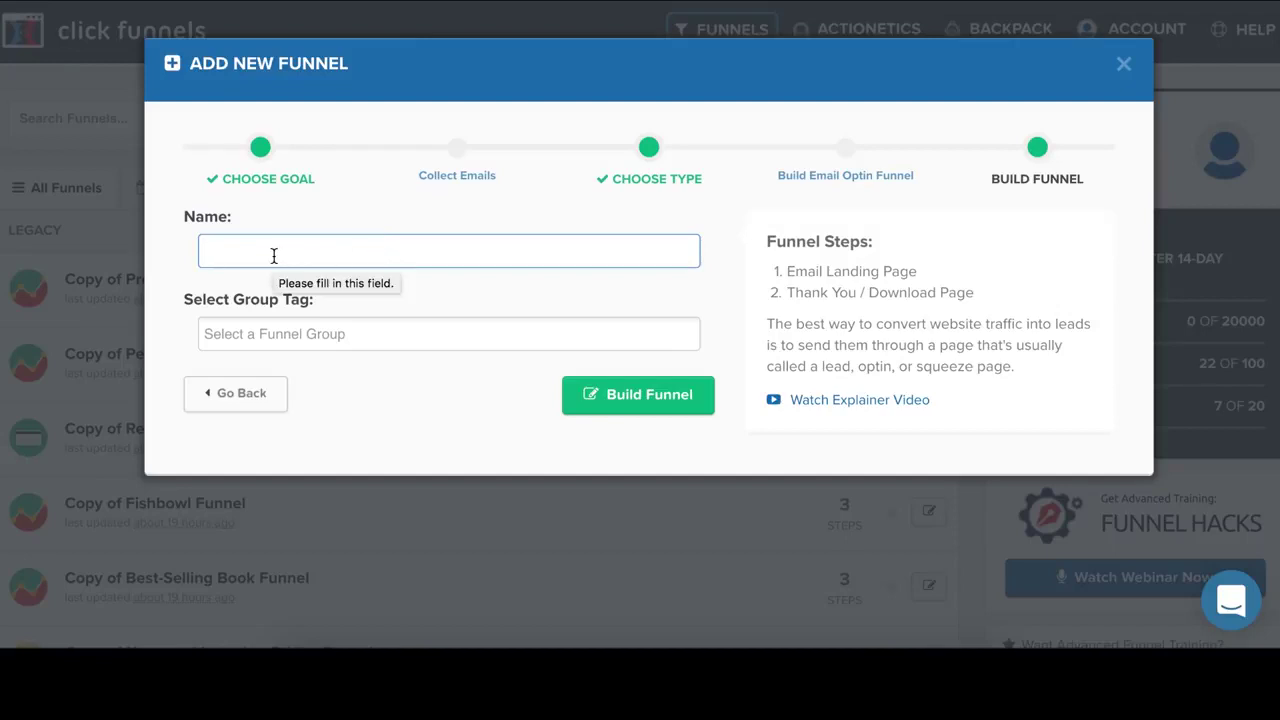
pyautogui.write('Test')
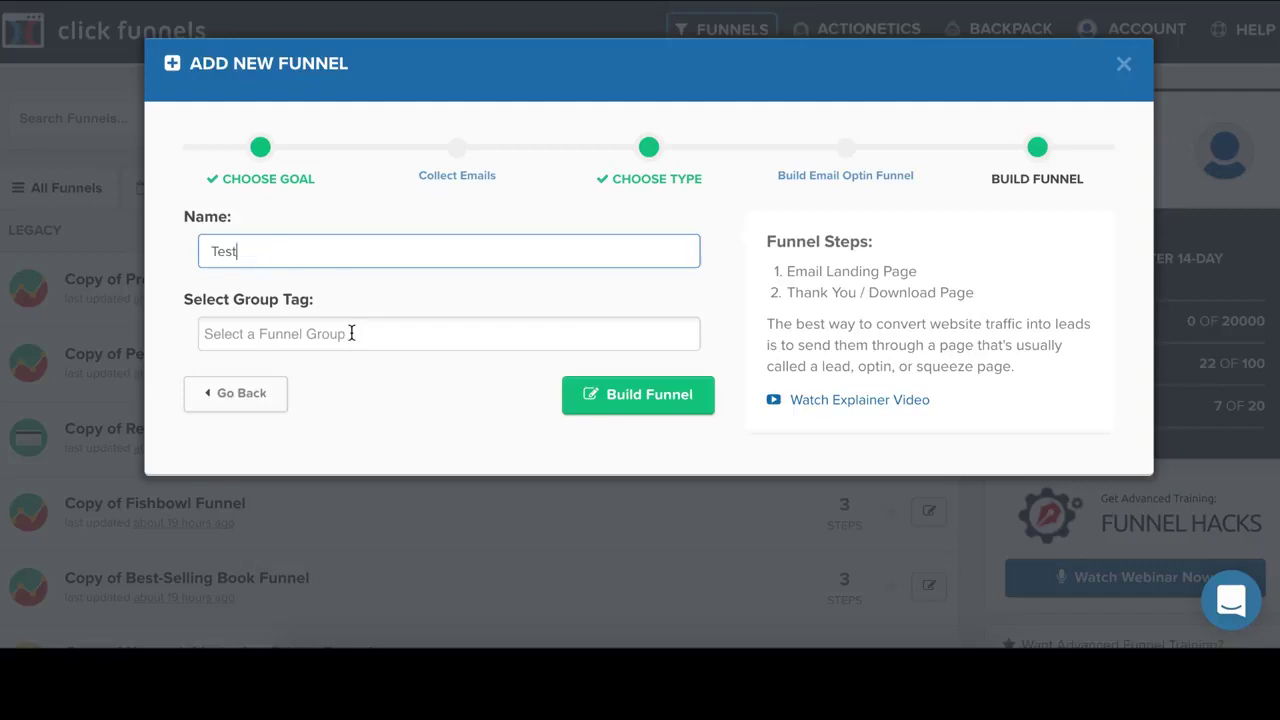
pyautogui.click(351, 333)
pyautogui.write('test')
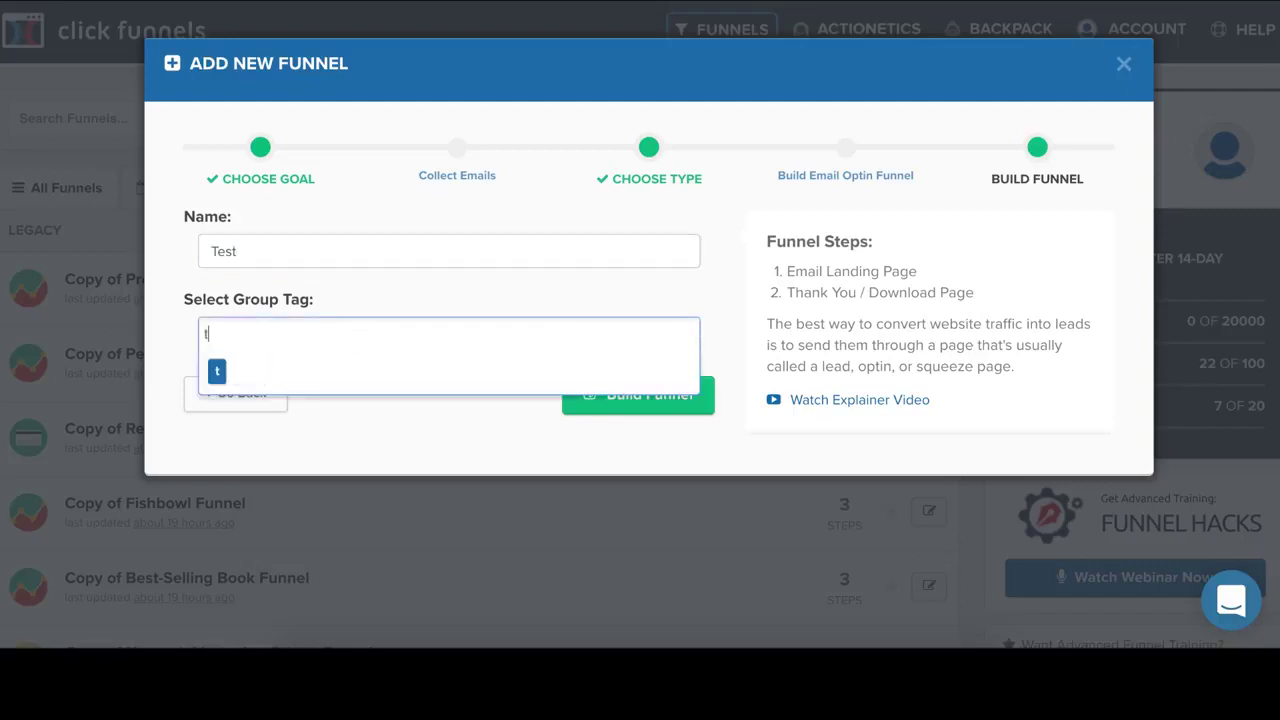
pyautogui.click(297, 375)
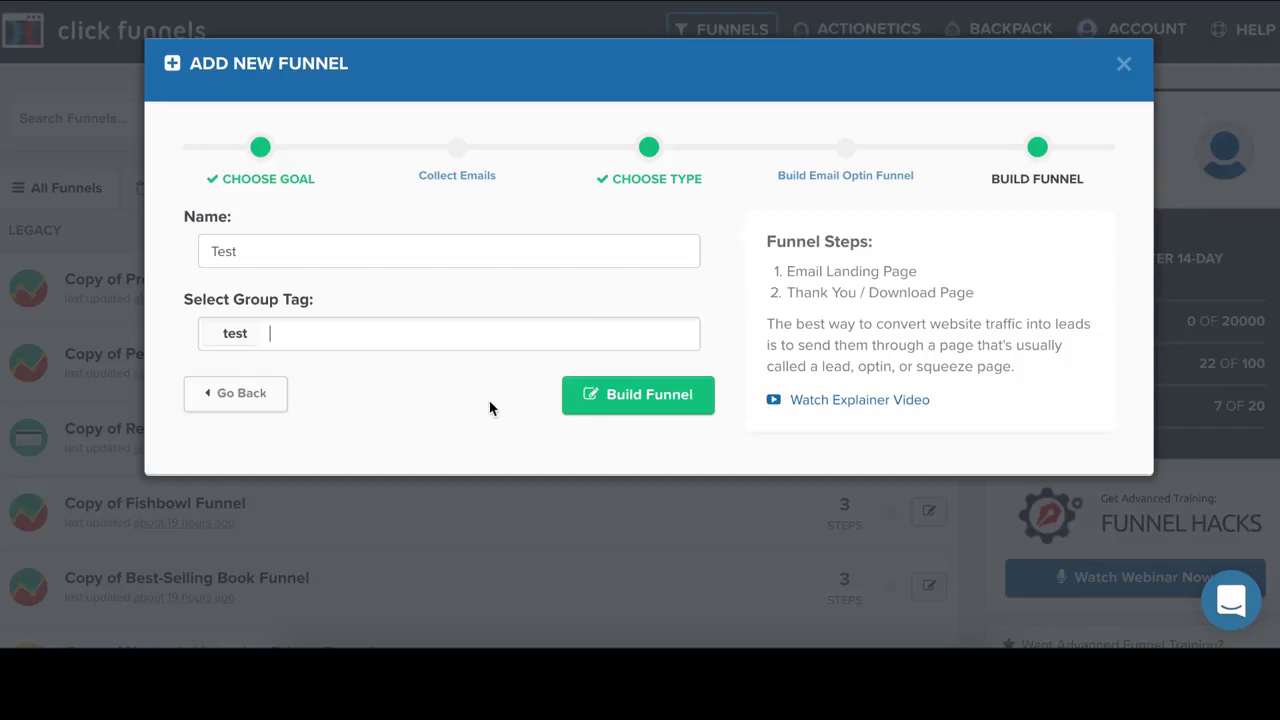
# Build the Test funnel and browse the Email Optin Templates gallery.
pyautogui.click(634, 406)
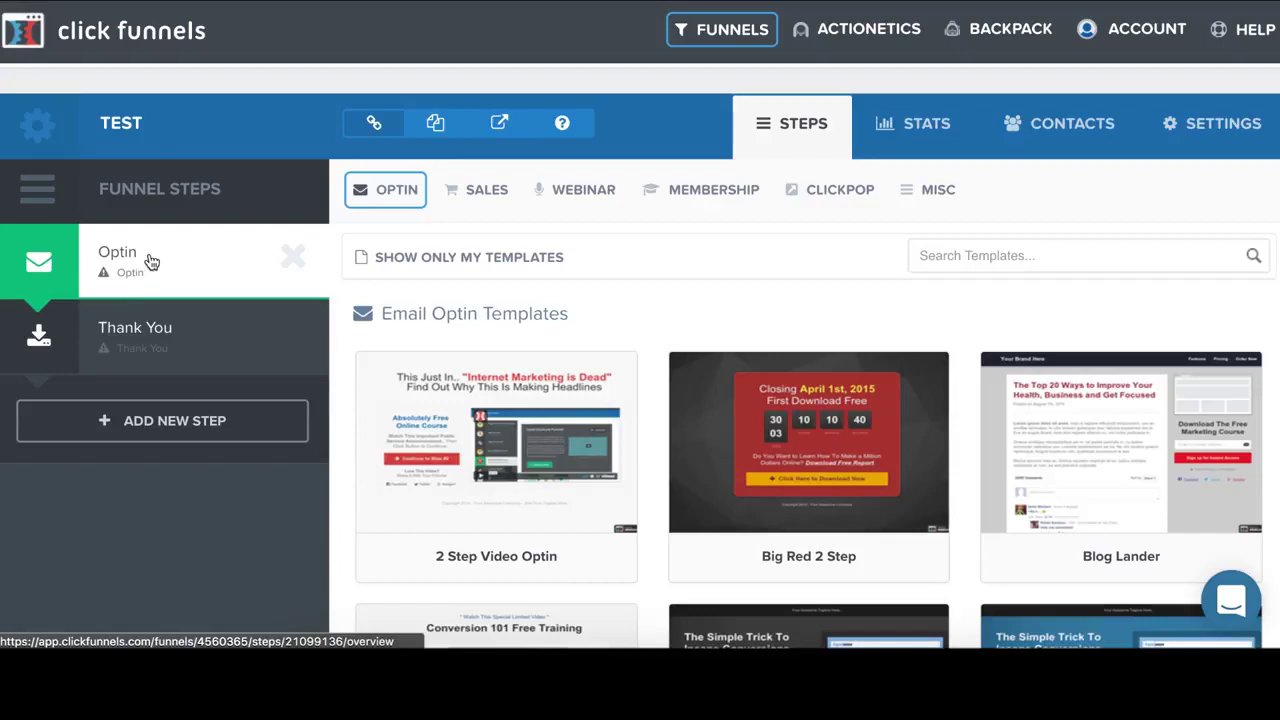
pyautogui.scroll(-1, 623, 360)
pyautogui.scroll(-3, 657, 319)
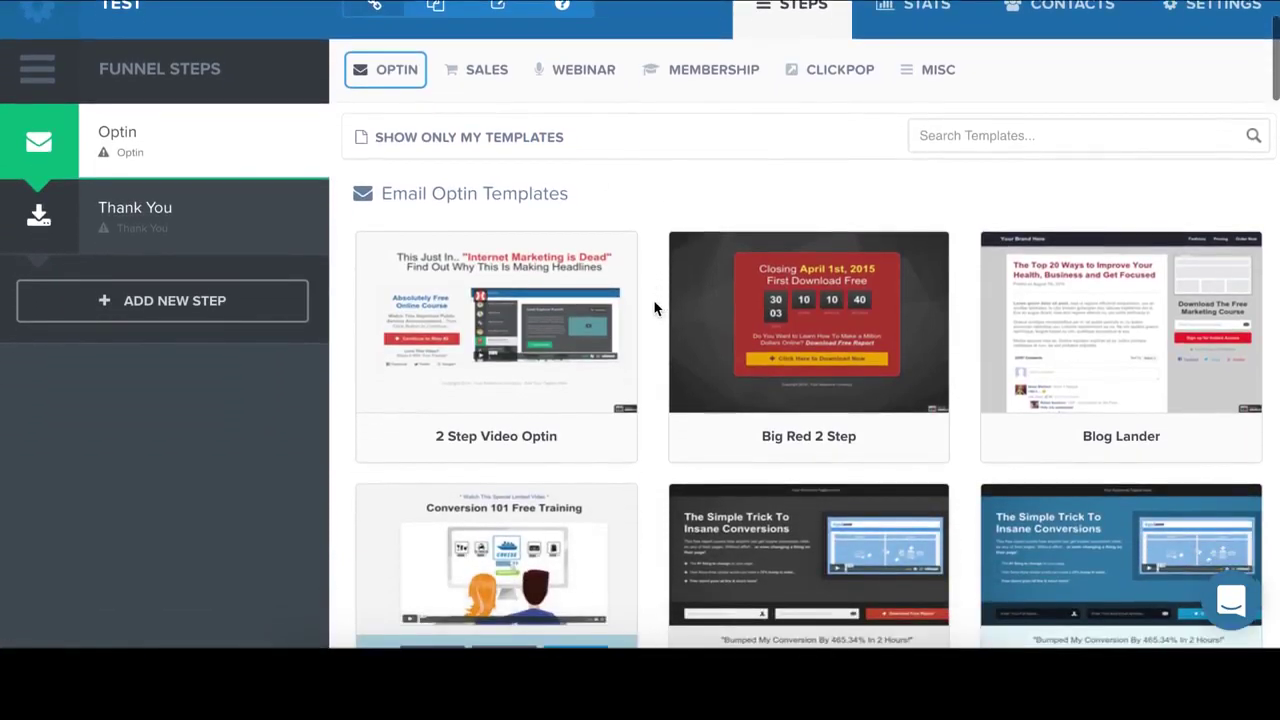
pyautogui.scroll(-1, 654, 308)
pyautogui.scroll(-2, 652, 301)
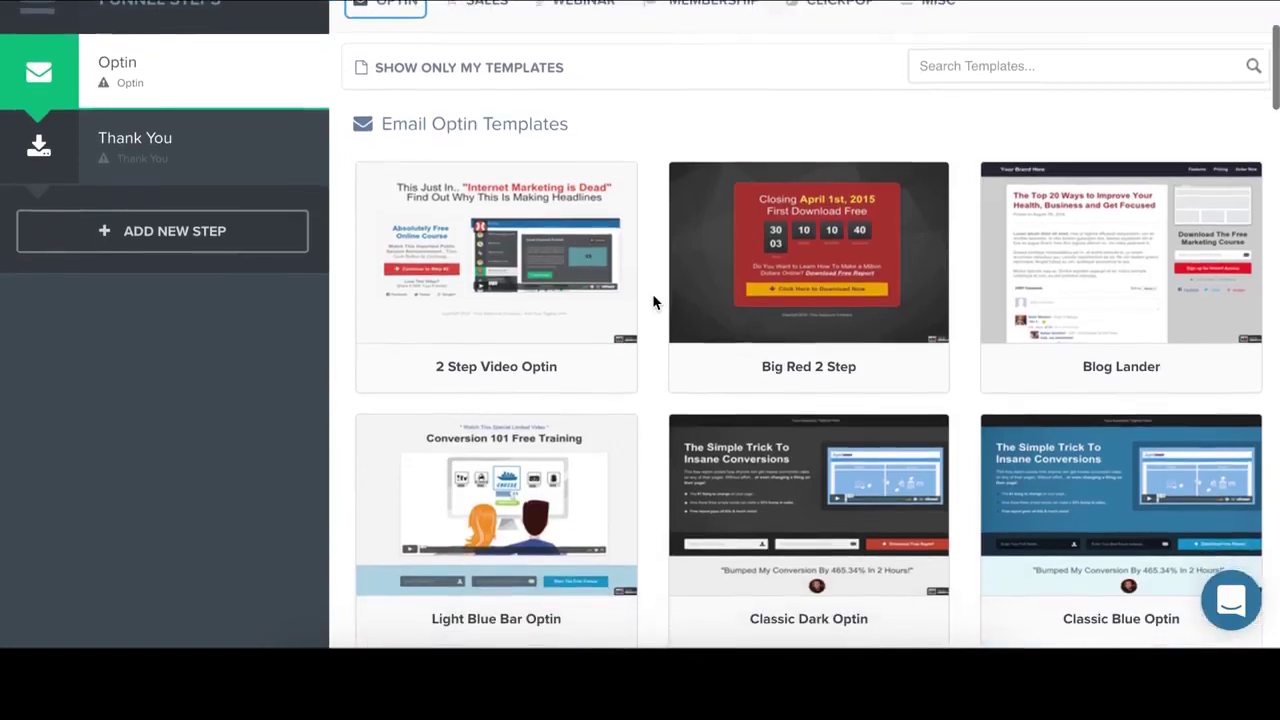
pyautogui.scroll(-2, 654, 296)
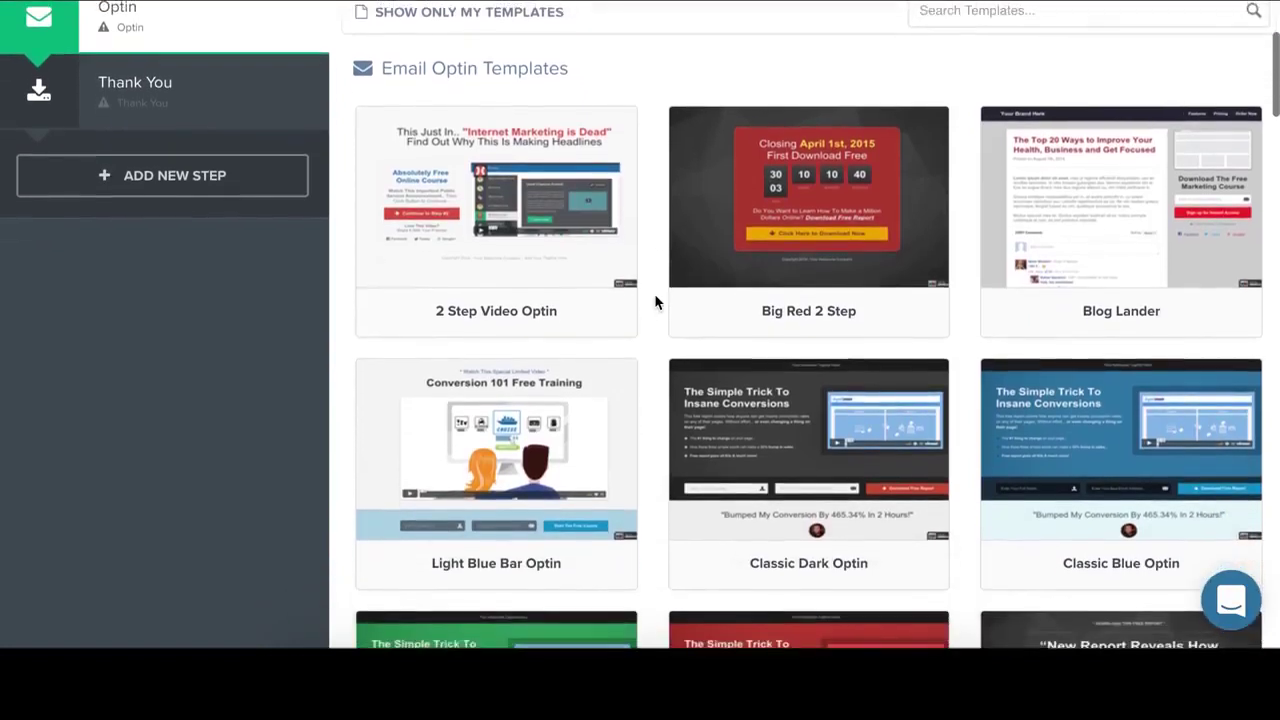
pyautogui.scroll(3, 655, 300)
pyautogui.scroll(-5, 653, 283)
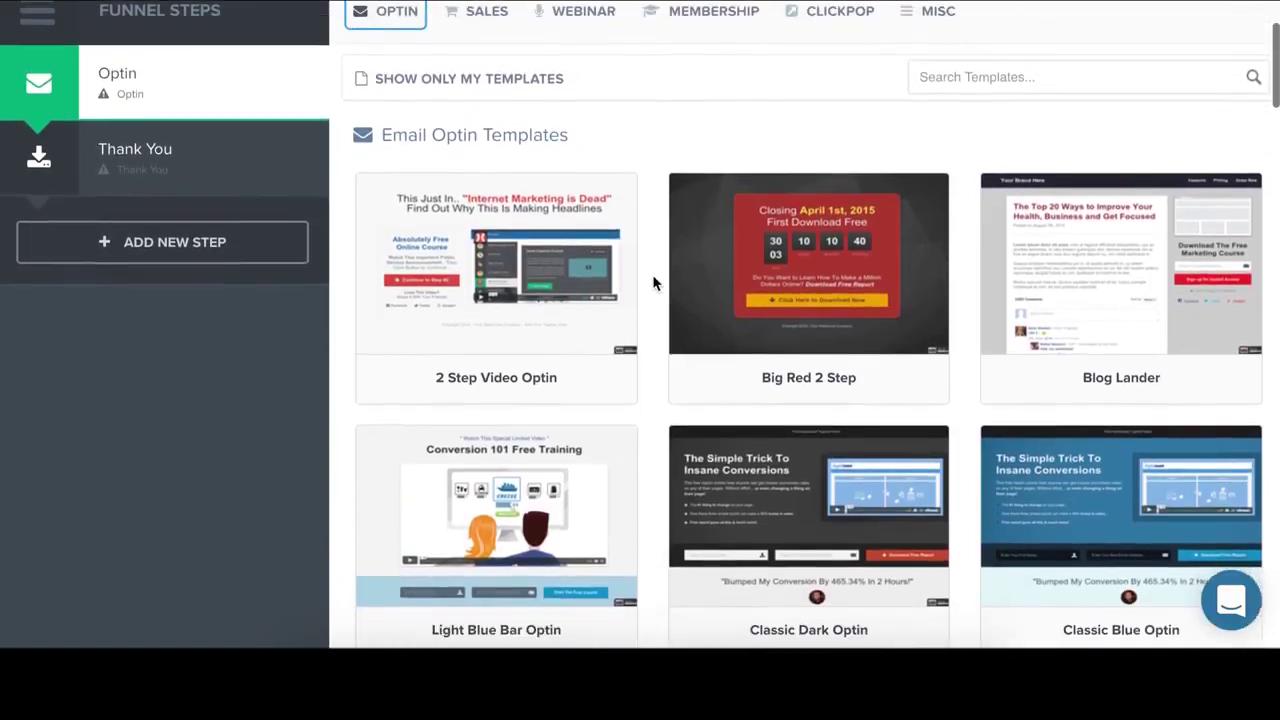
pyautogui.scroll(-6, 652, 283)
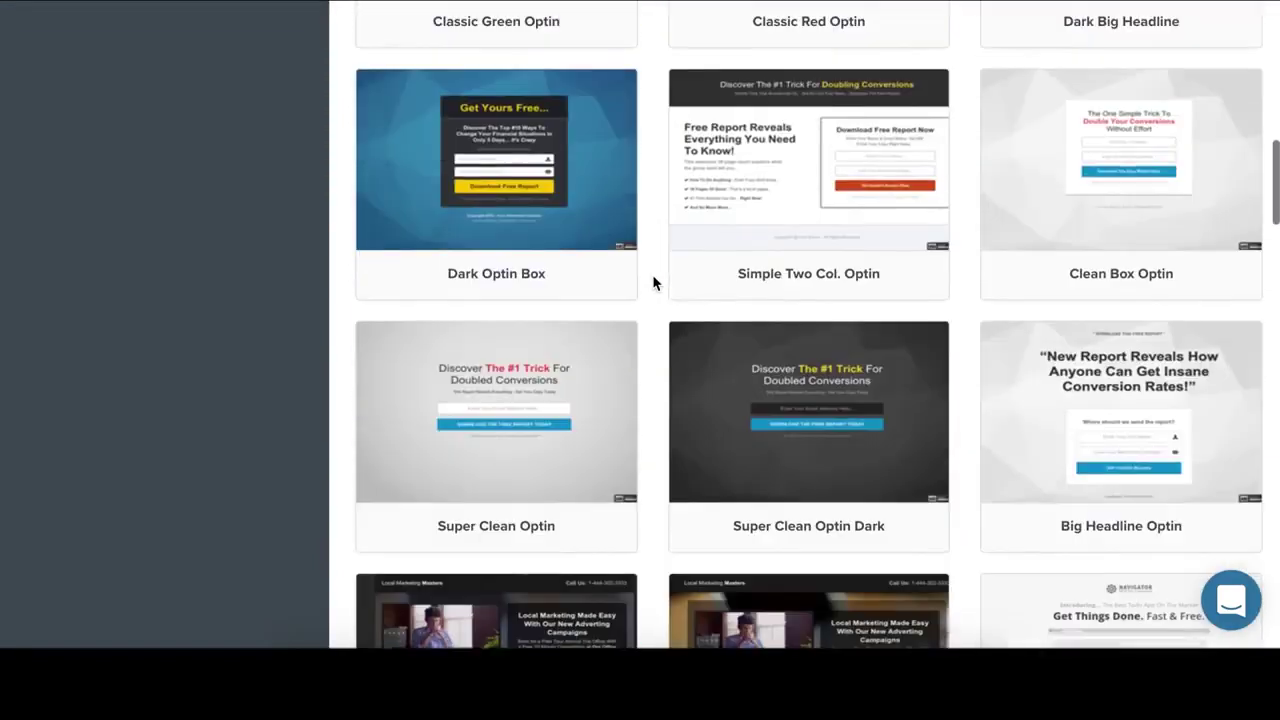
pyautogui.scroll(-4, 652, 283)
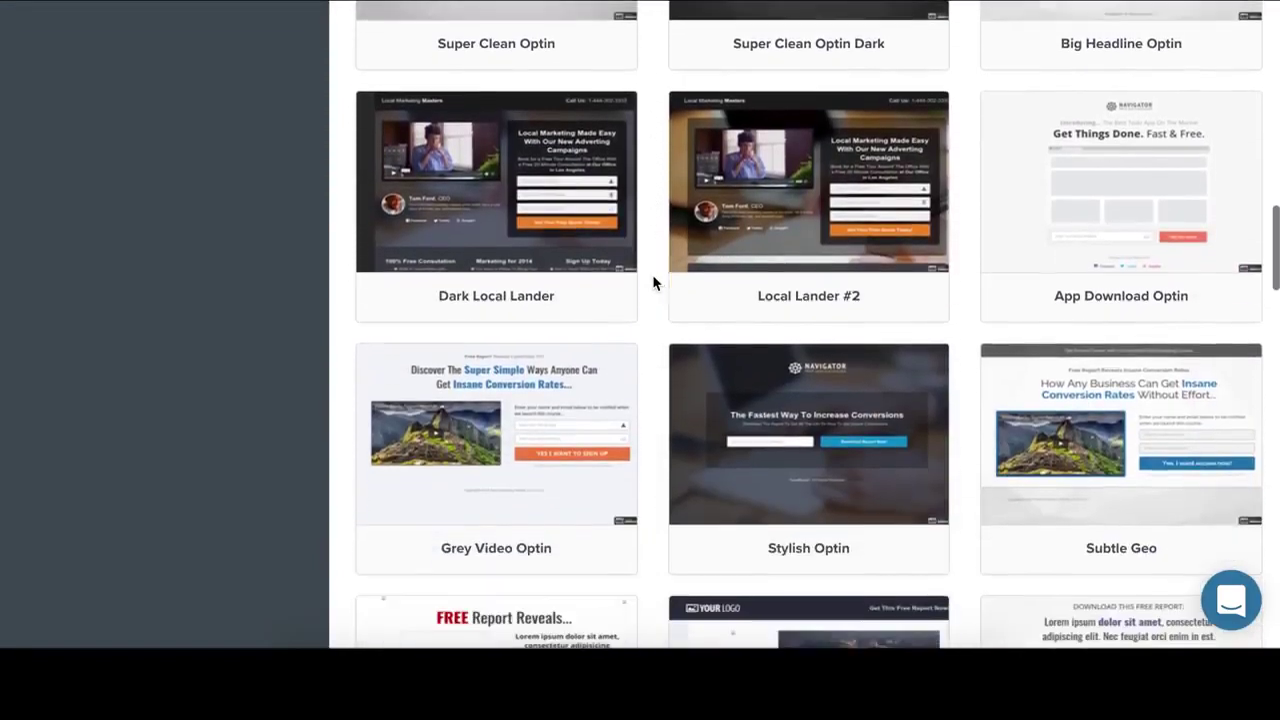
pyautogui.scroll(3, 652, 283)
pyautogui.moveTo(519, 308)
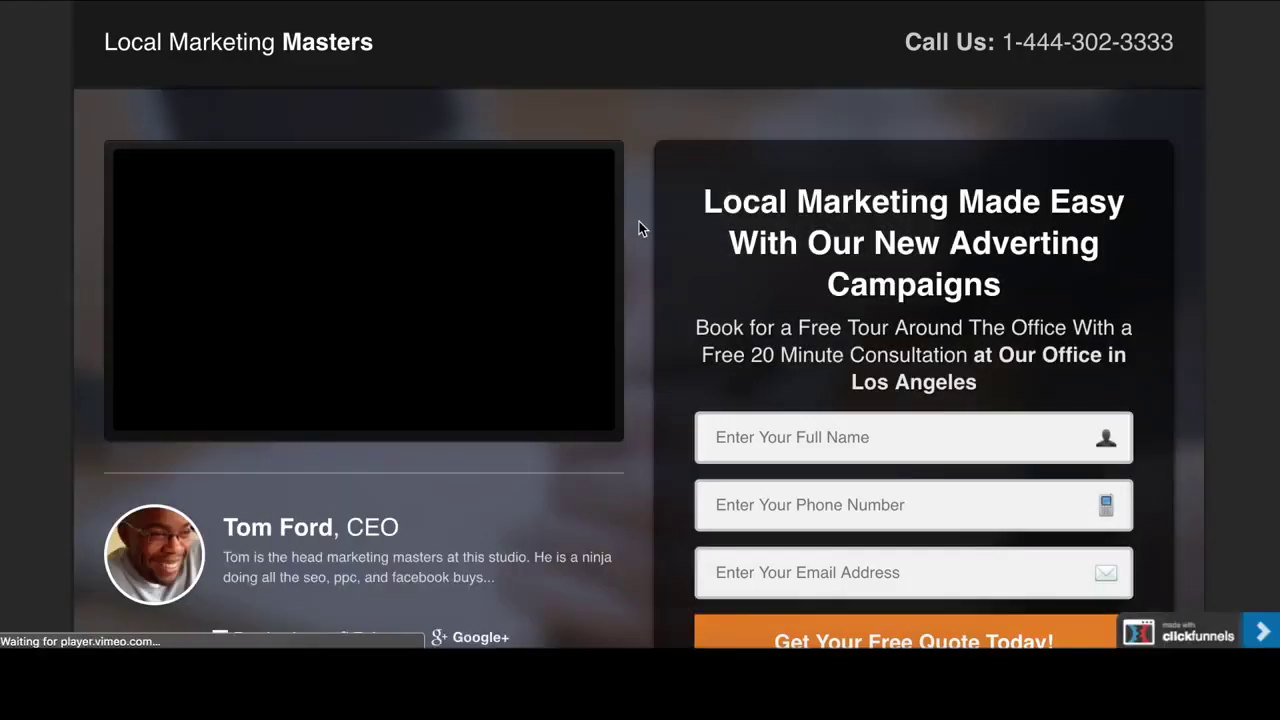
pyautogui.scroll(-3, 635, 233)
pyautogui.scroll(3, 635, 233)
pyautogui.moveTo(563, 161)
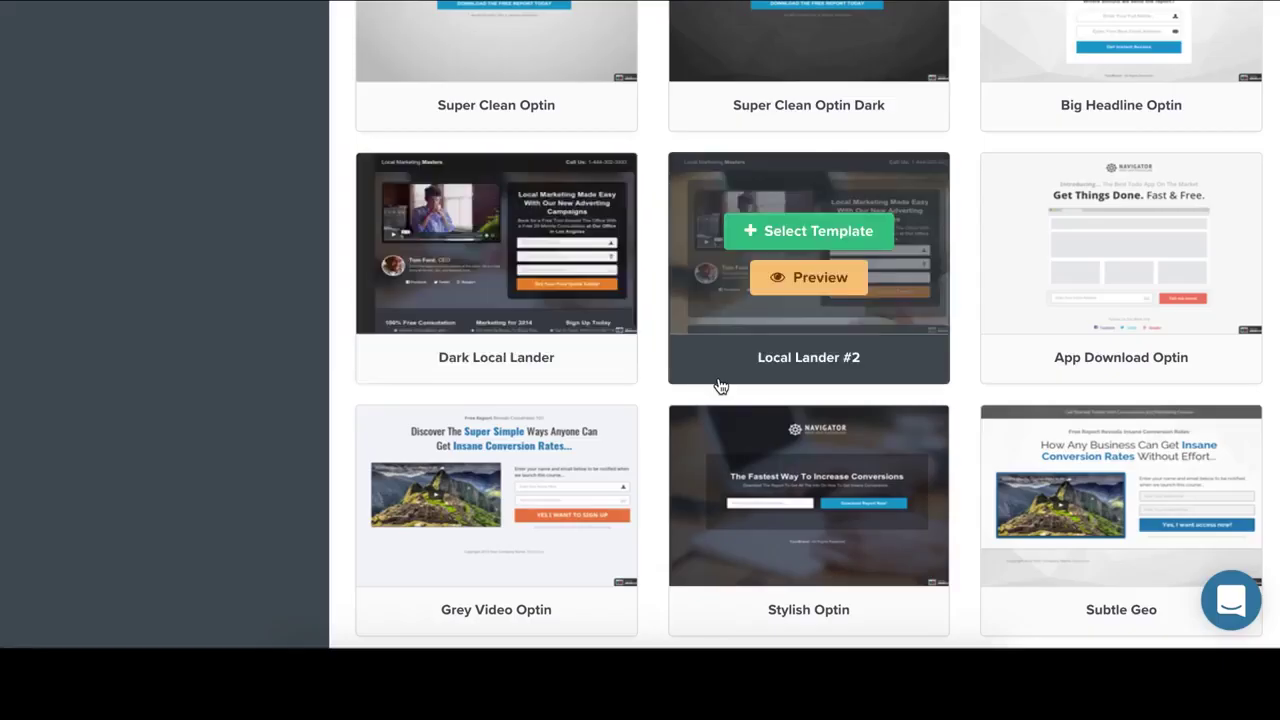
pyautogui.scroll(-7, 716, 382)
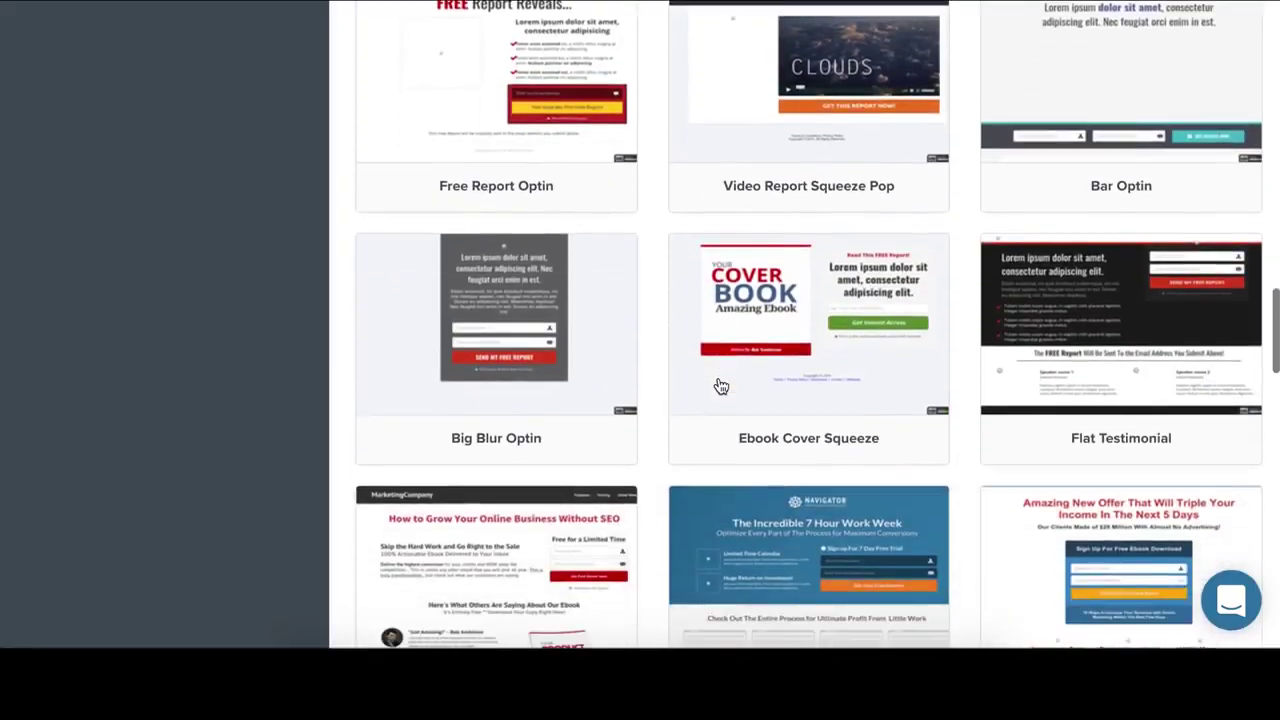
pyautogui.scroll(-7, 720, 385)
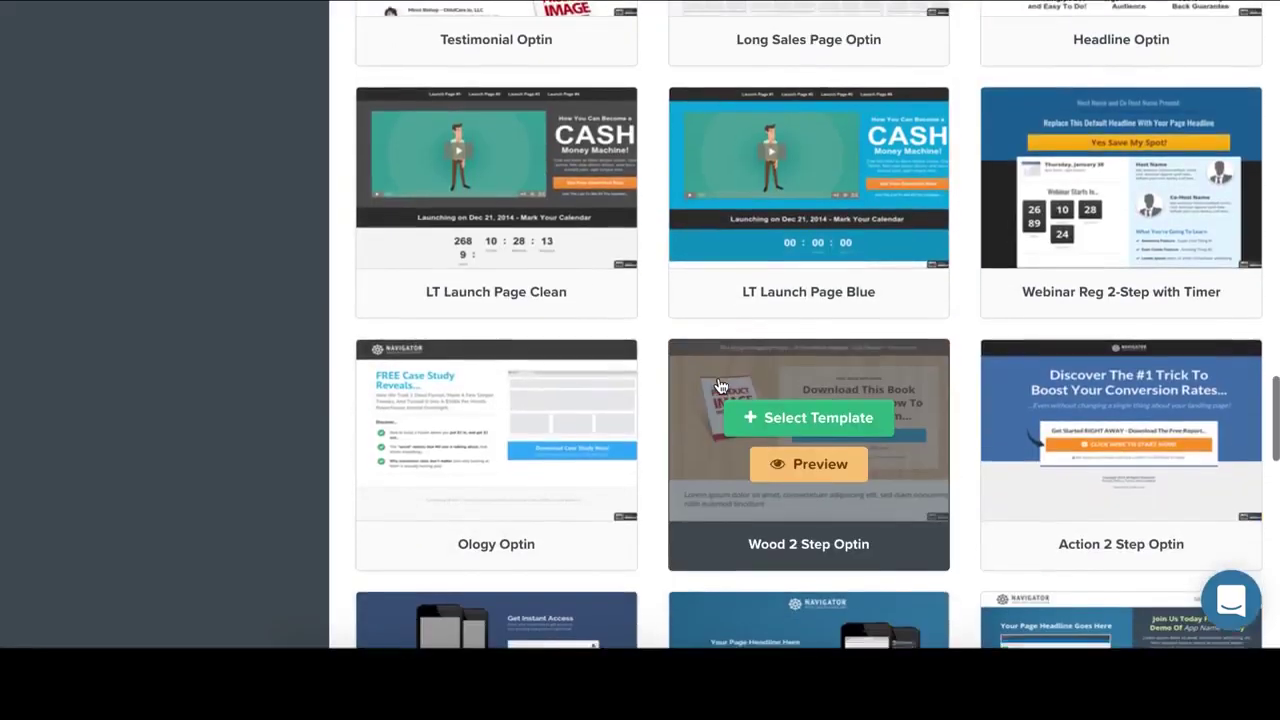
pyautogui.scroll(-8, 720, 385)
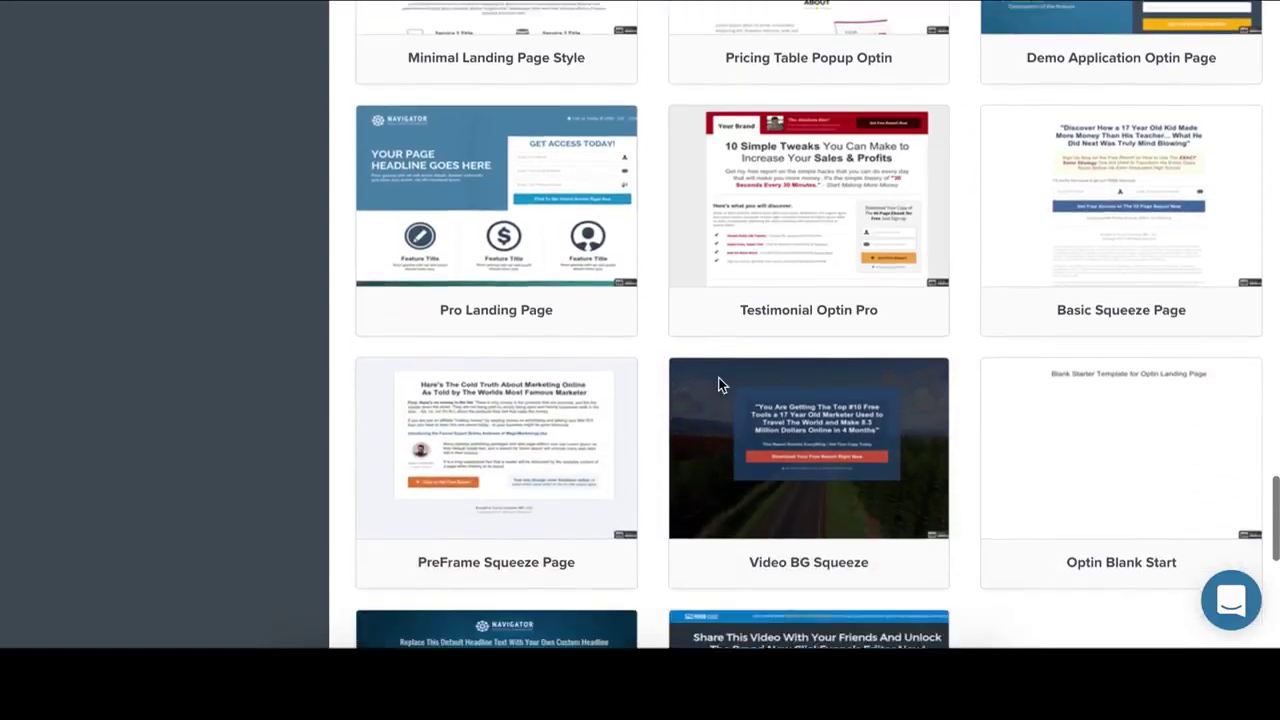
pyautogui.scroll(20, 720, 385)
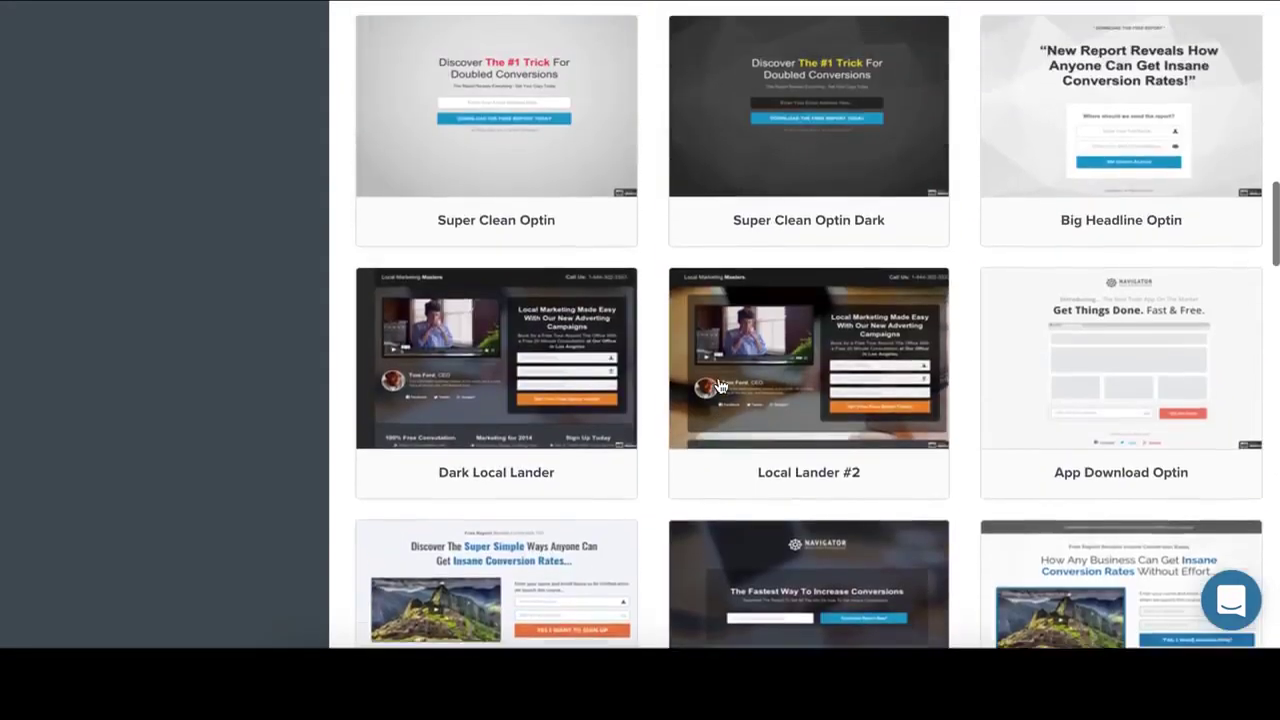
pyautogui.scroll(4, 720, 385)
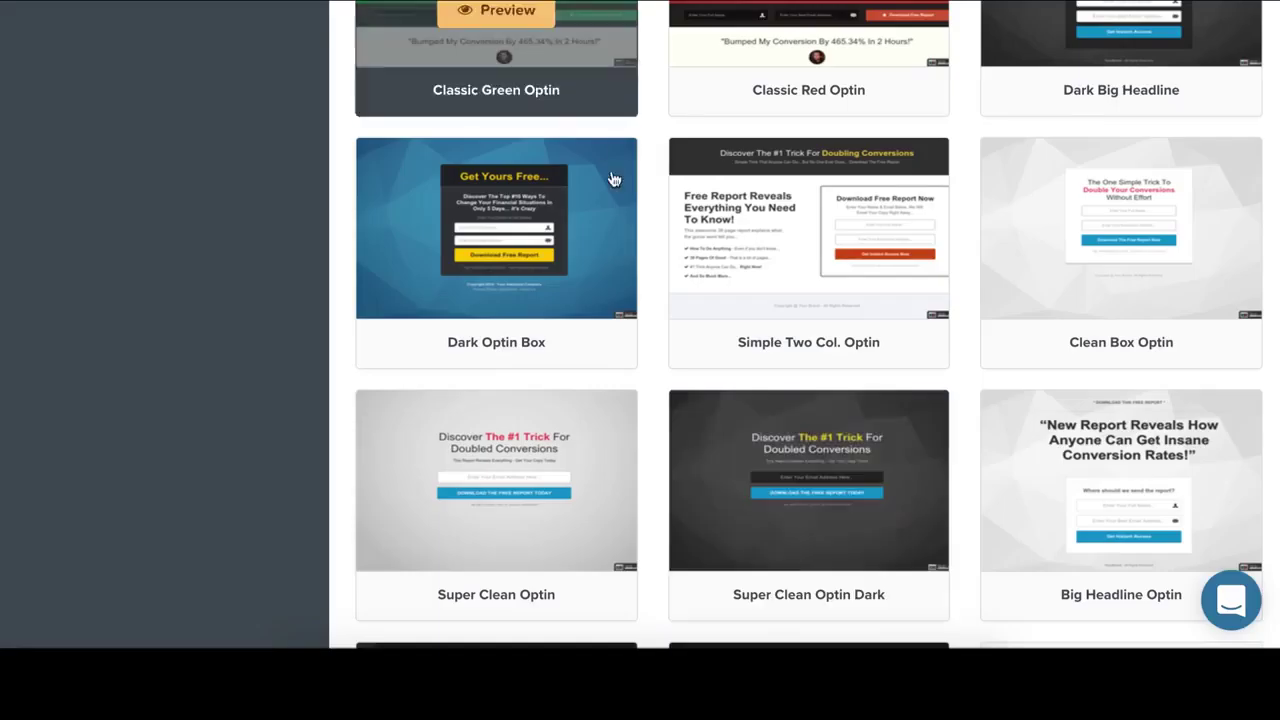
pyautogui.scroll(5, 626, 214)
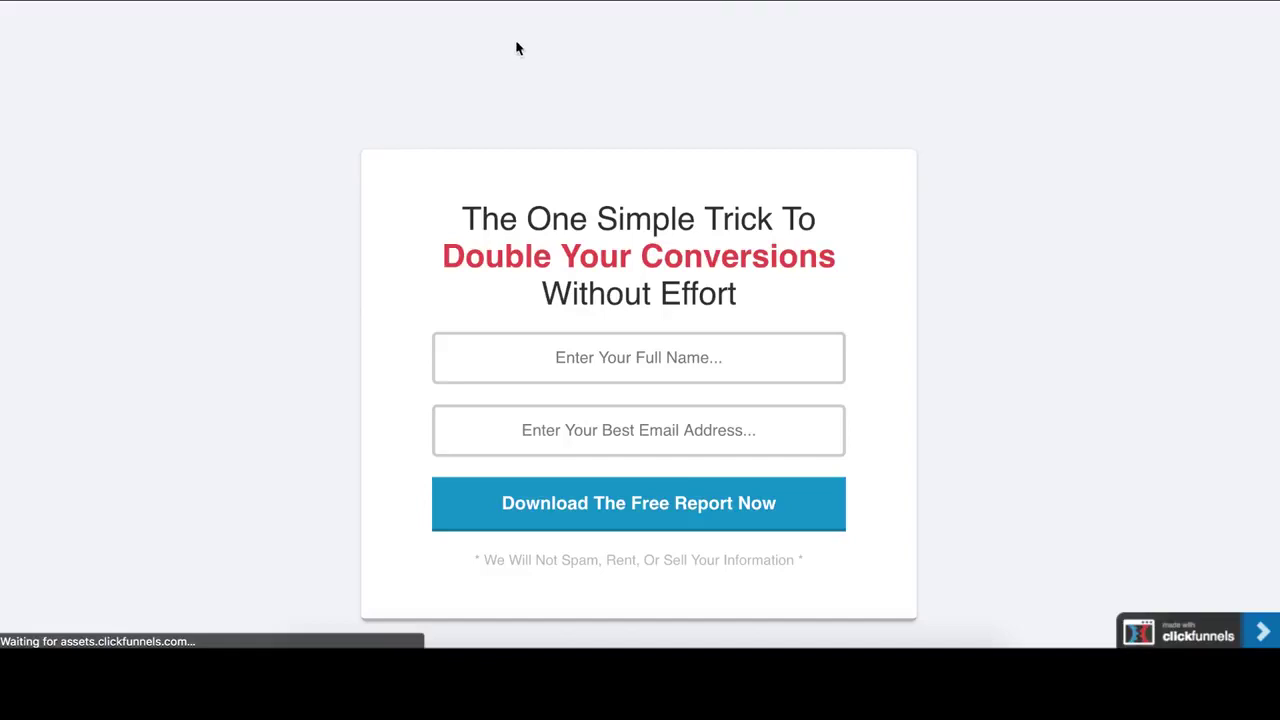
pyautogui.scroll(-2, 536, 237)
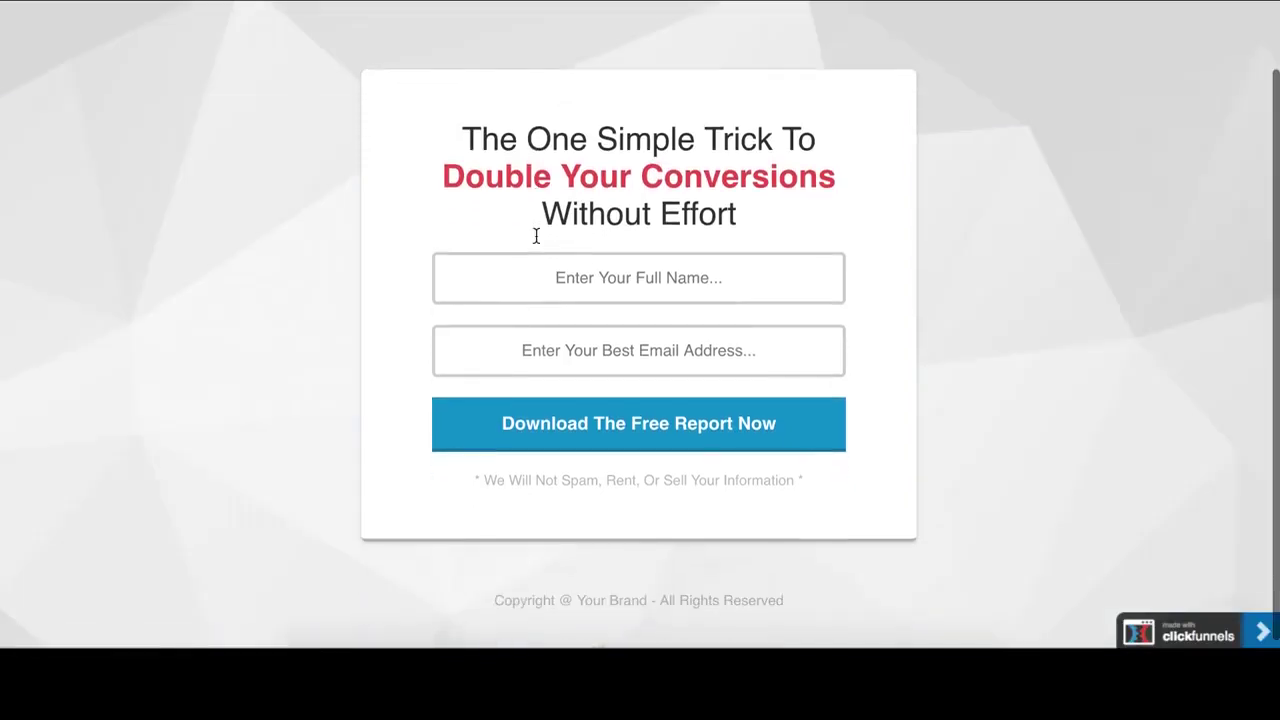
pyautogui.scroll(2, 536, 242)
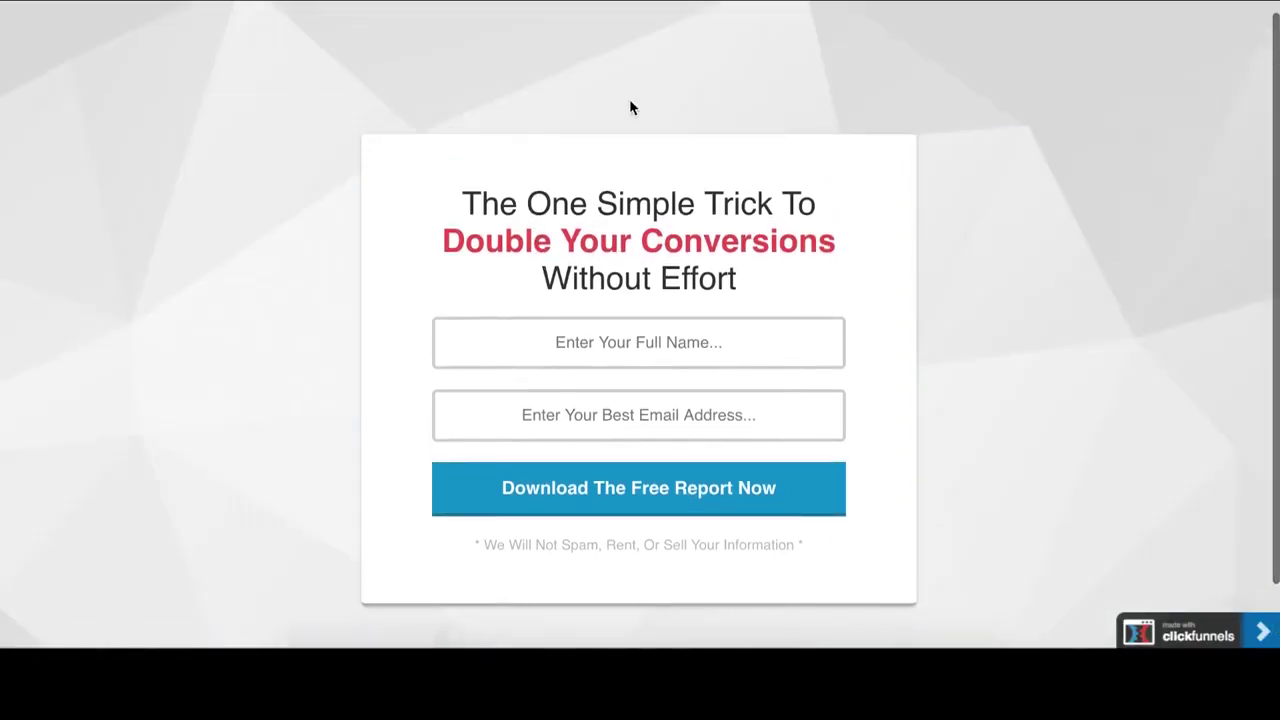
pyautogui.hotkey('ctrl', 'w')
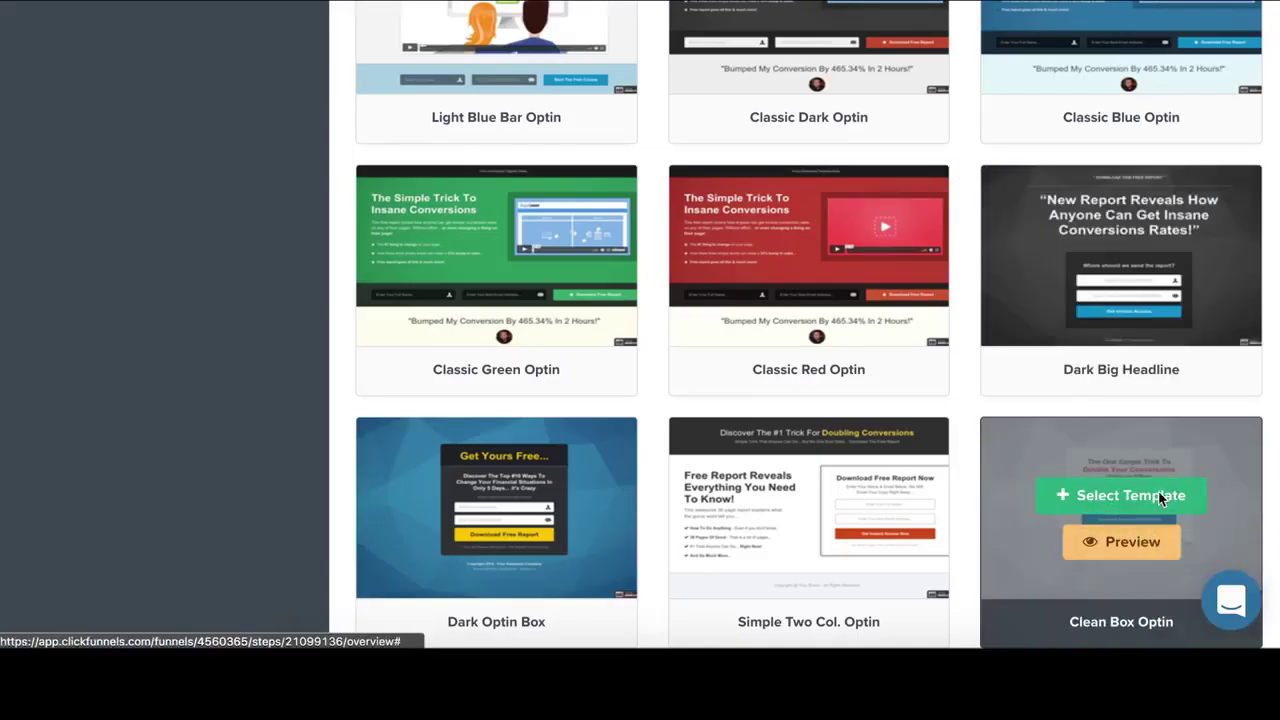
# Apply the Clean Box Optin template to the Optin step and review the created page.
pyautogui.click(1160, 495)
pyautogui.scroll(-1, 605, 360)
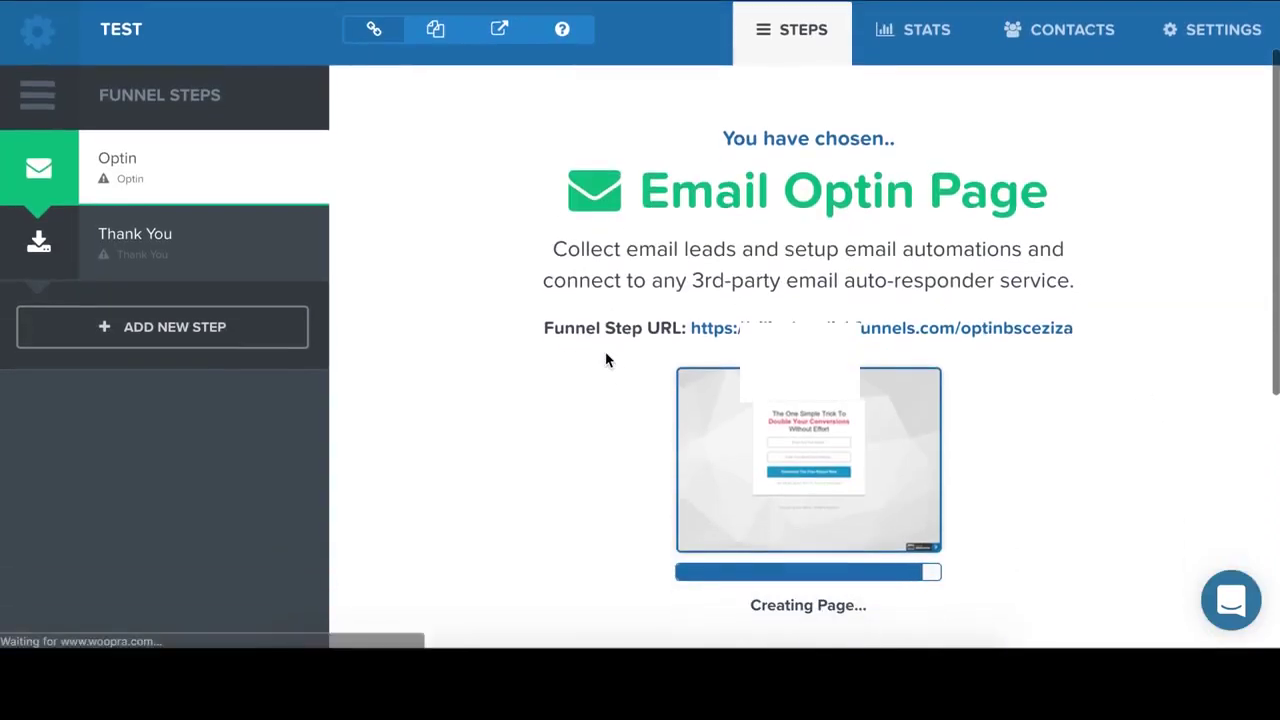
pyautogui.scroll(-1, 605, 357)
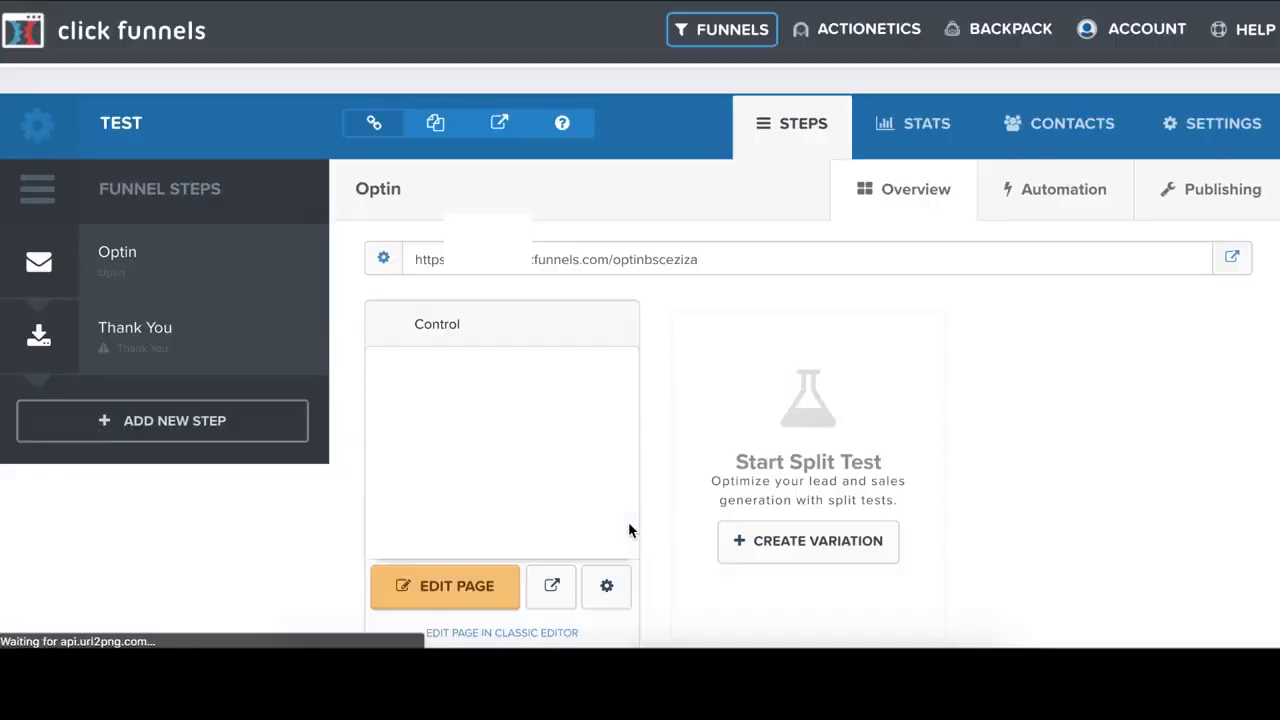
pyautogui.scroll(-1, 664, 461)
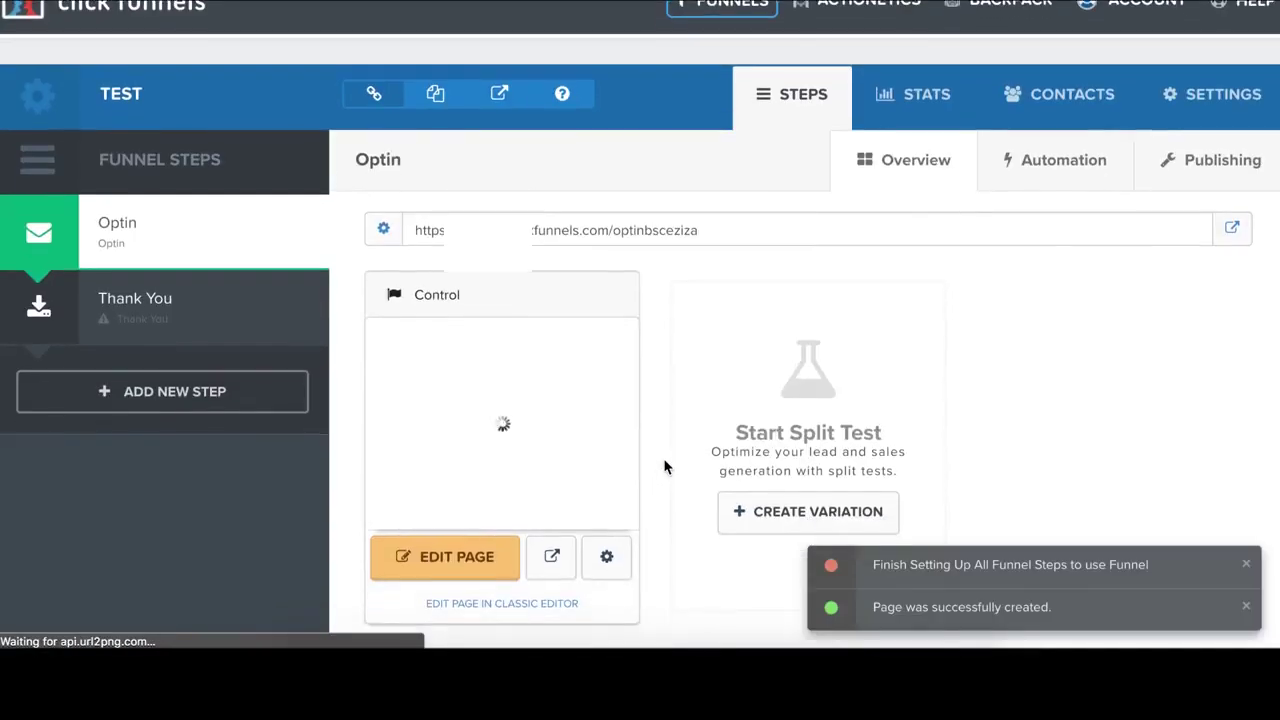
pyautogui.scroll(-2, 664, 465)
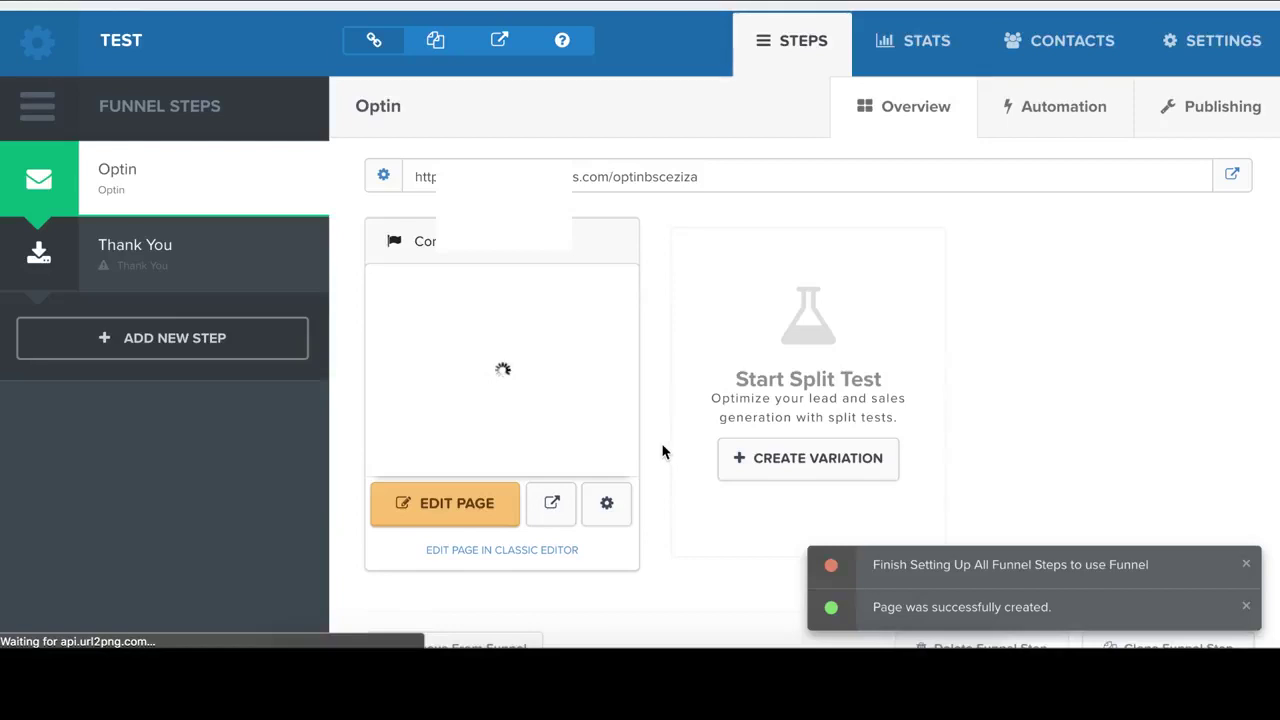
pyautogui.scroll(-1, 662, 452)
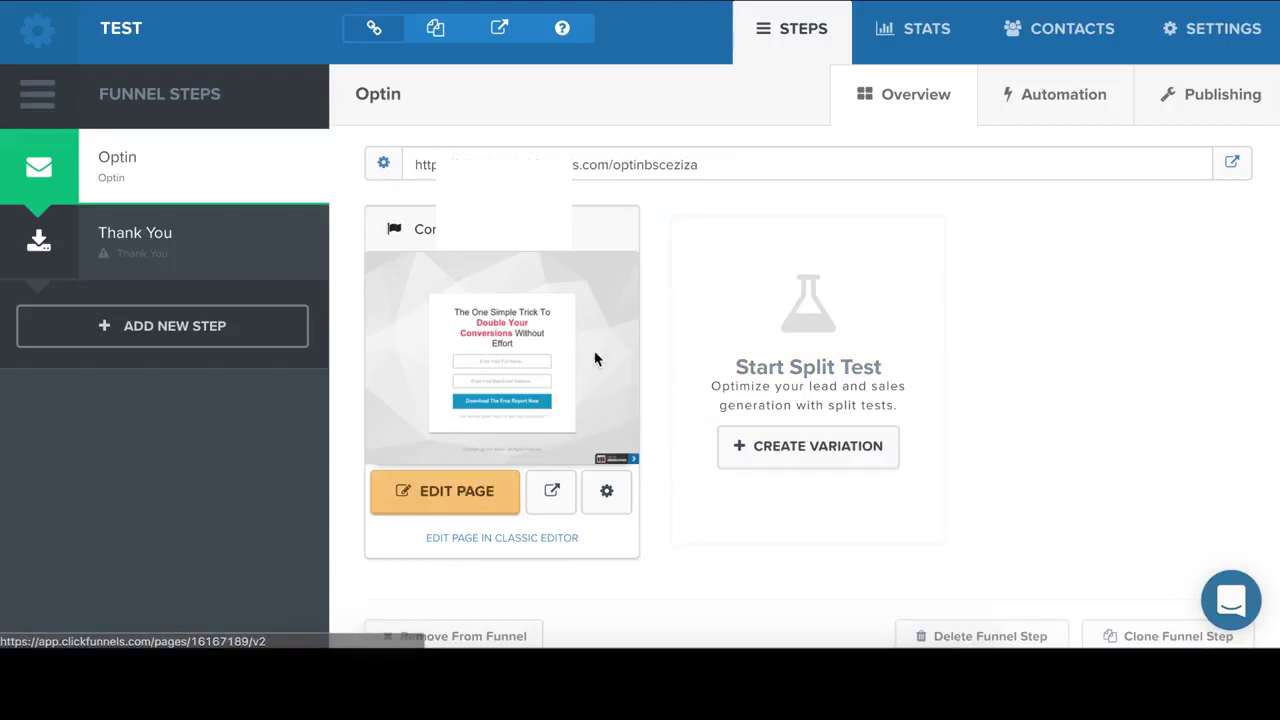
# Open the Optin page in the page editor and scroll through its layout.
pyautogui.click(457, 497)
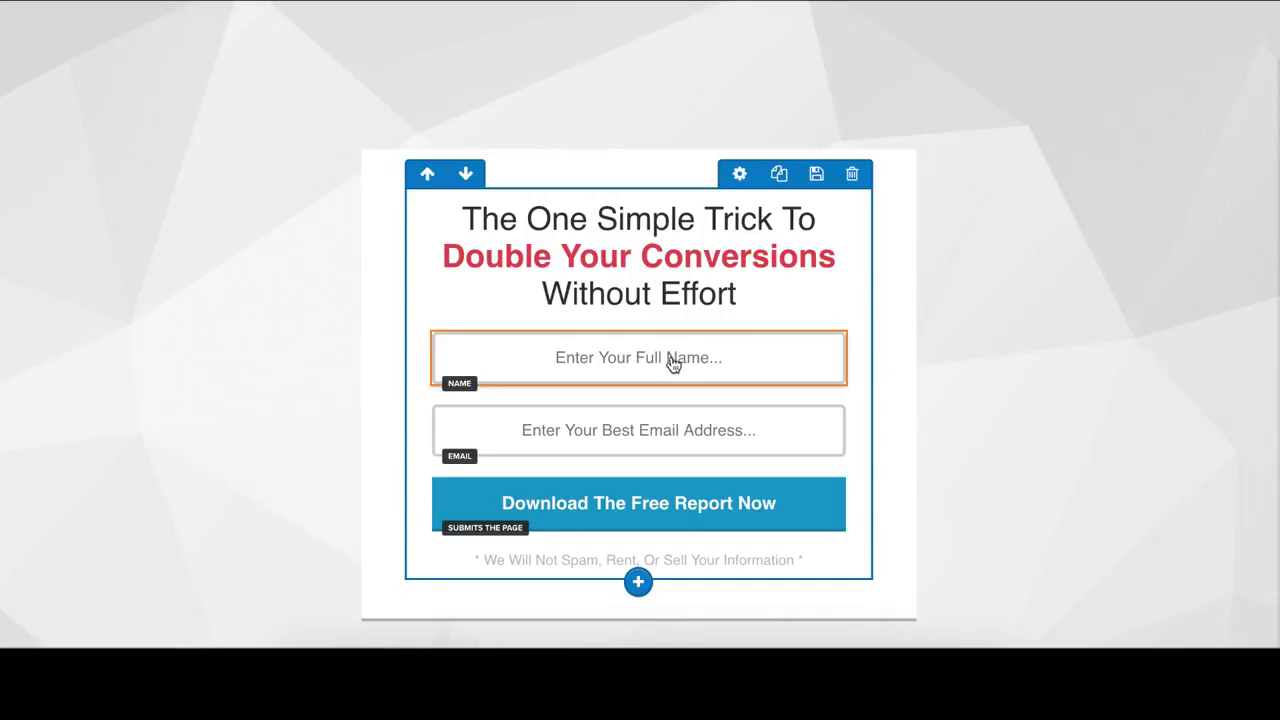
pyautogui.scroll(-1, 1017, 257)
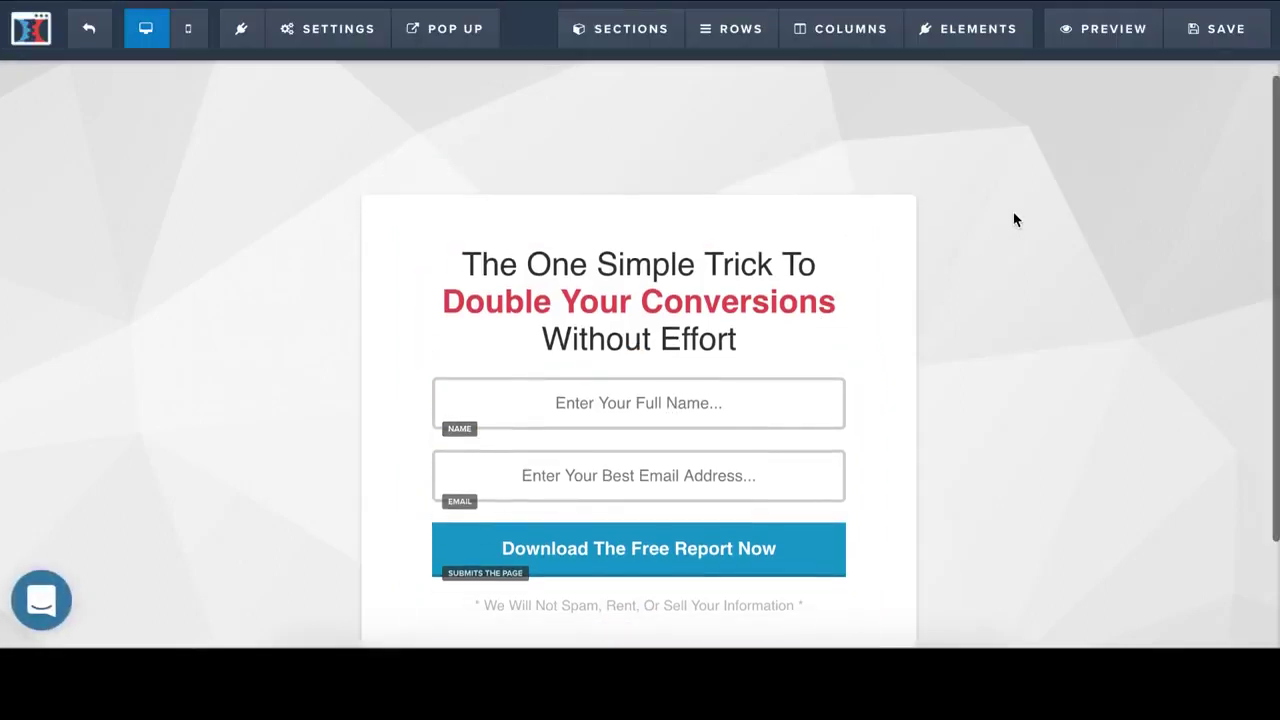
pyautogui.scroll(-2, 274, 402)
pyautogui.scroll(2, 274, 402)
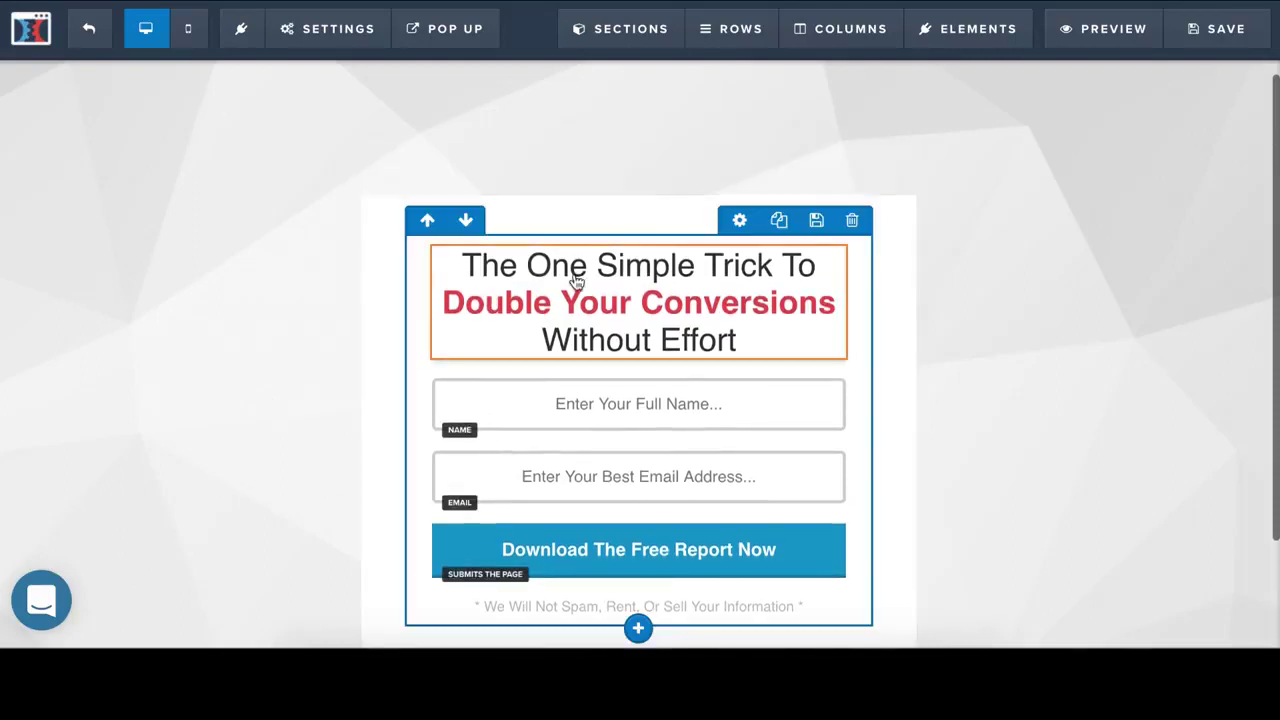
# Try rewriting the headline as 'Get it for free', then undo to restore the original.
pyautogui.click(655, 270)
pyautogui.doubleClick(652, 268)
pyautogui.click(935, 301)
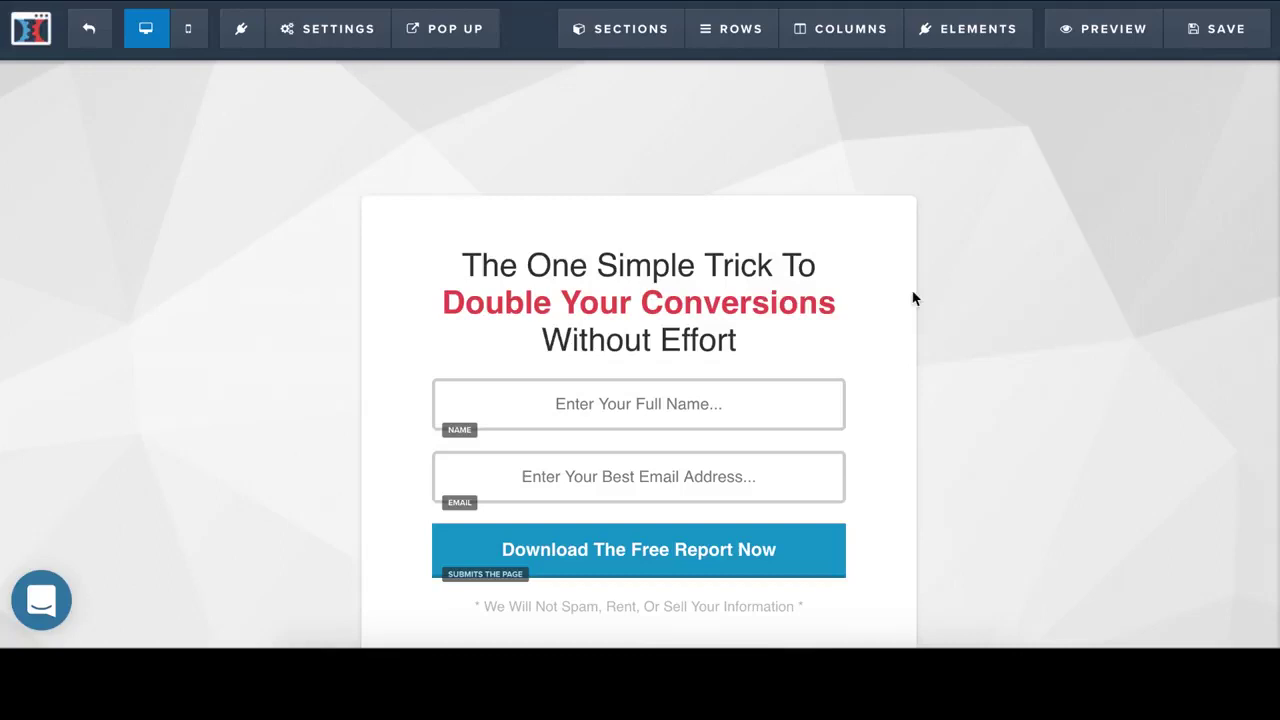
pyautogui.doubleClick(669, 313)
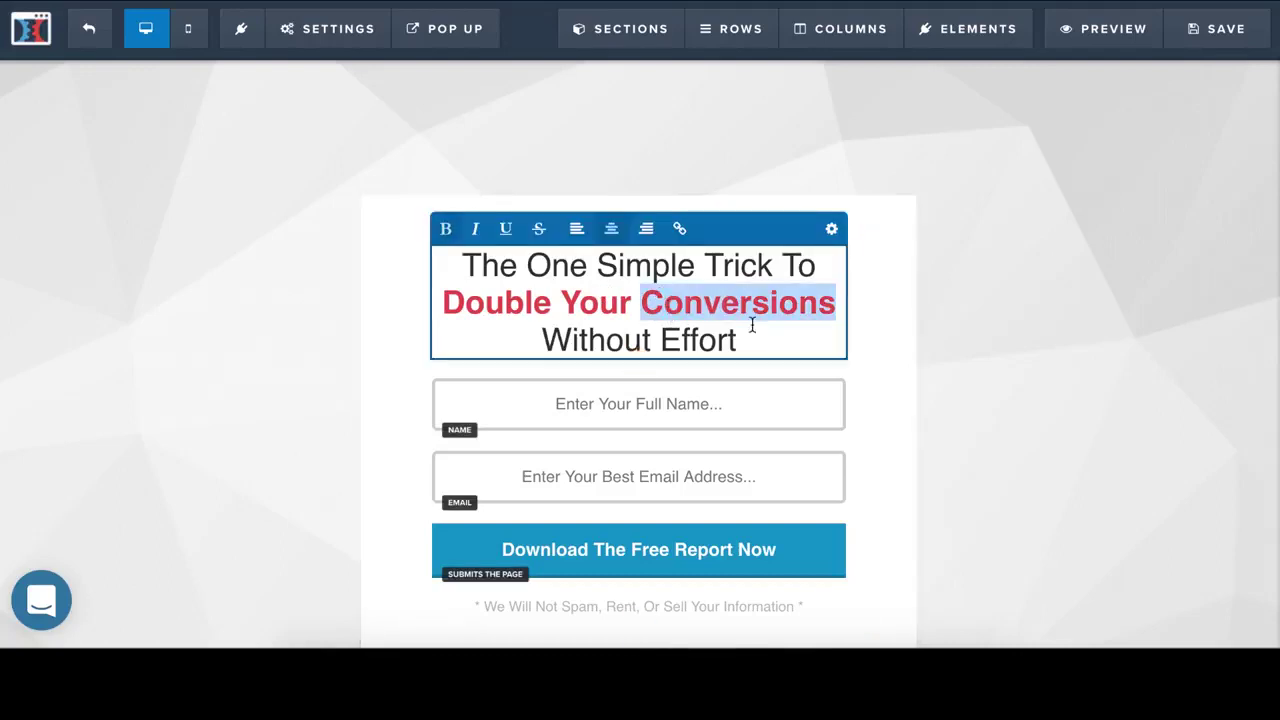
pyautogui.moveTo(771, 329); pyautogui.dragTo(742, 346)
pyautogui.click(470, 254)
pyautogui.write('Get ir')
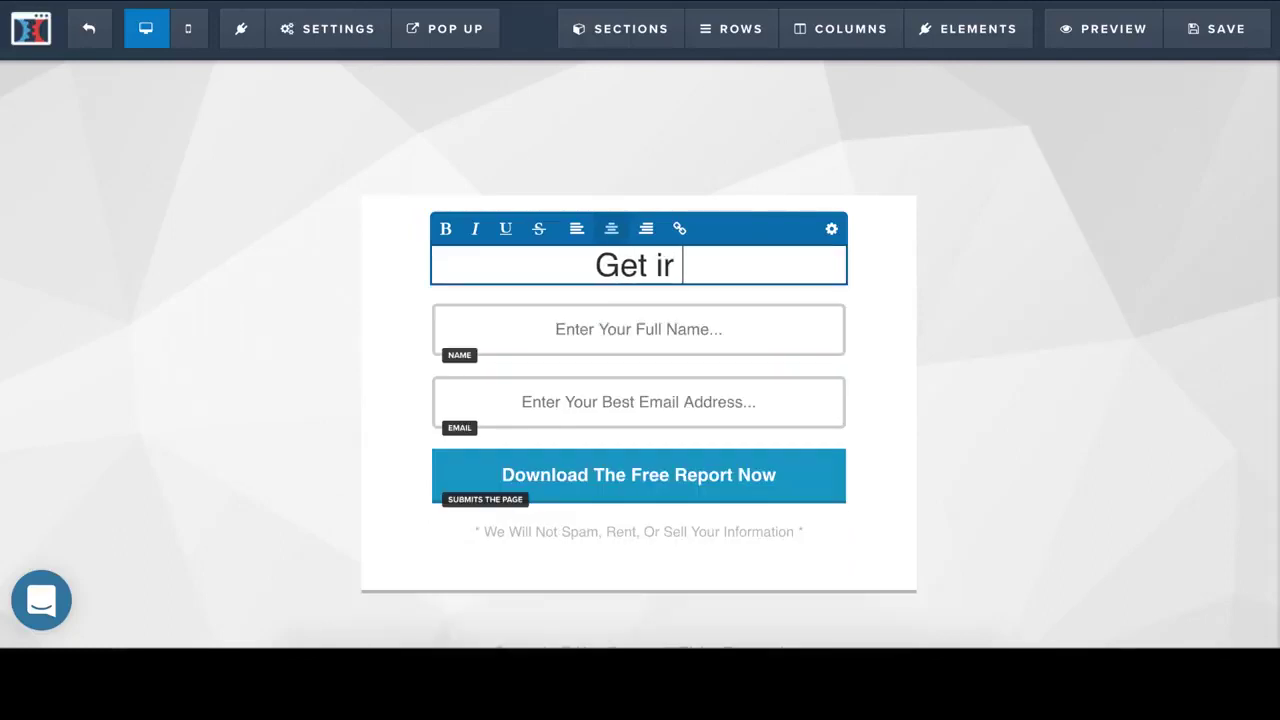
pyautogui.press('BackSpace')
pyautogui.write('t for free')
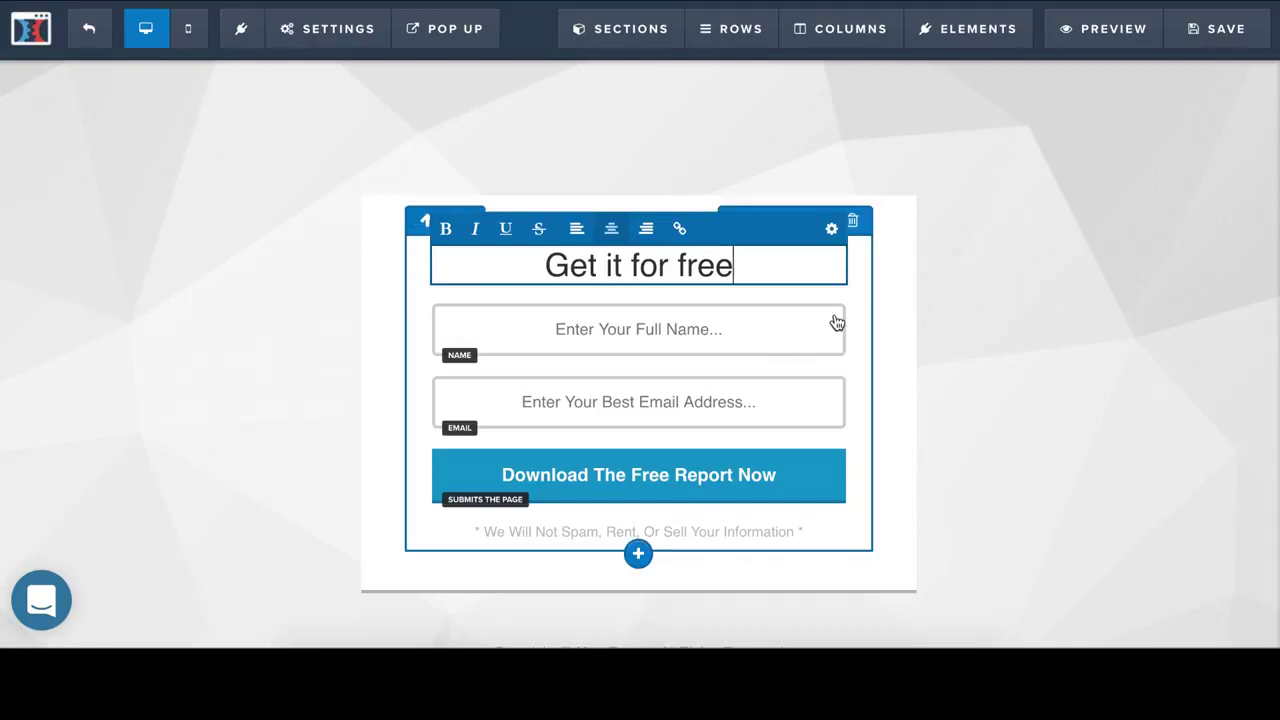
pyautogui.hotkey('ctrl', 'z')
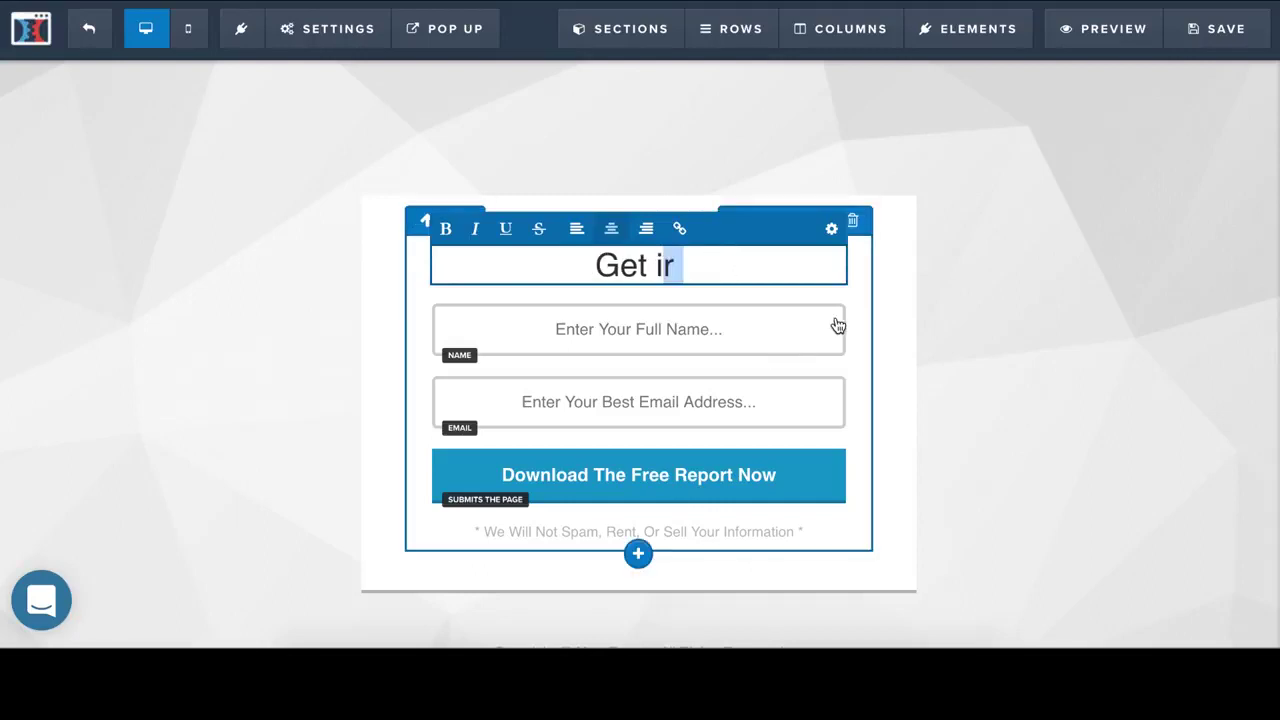
pyautogui.hotkey('ctrl', 'z')
pyautogui.click(995, 311)
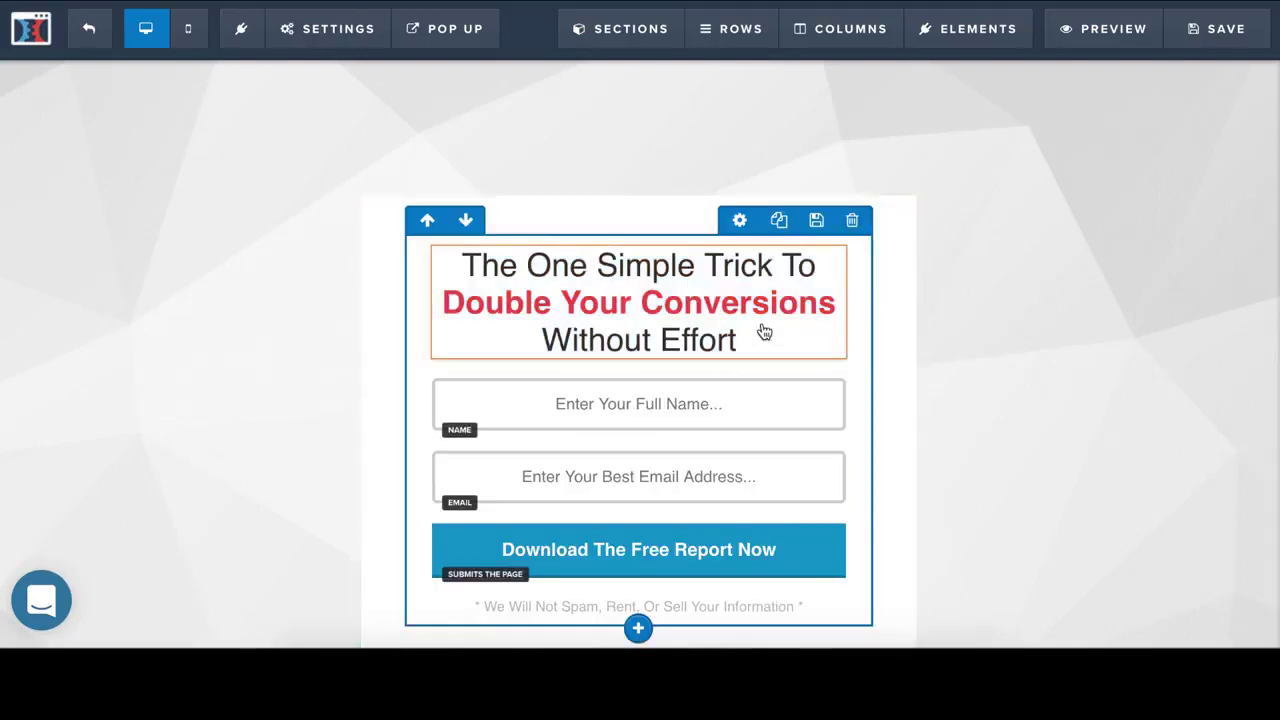
# Change the download button's text to 'Get it now'.
pyautogui.scroll(-1, 751, 455)
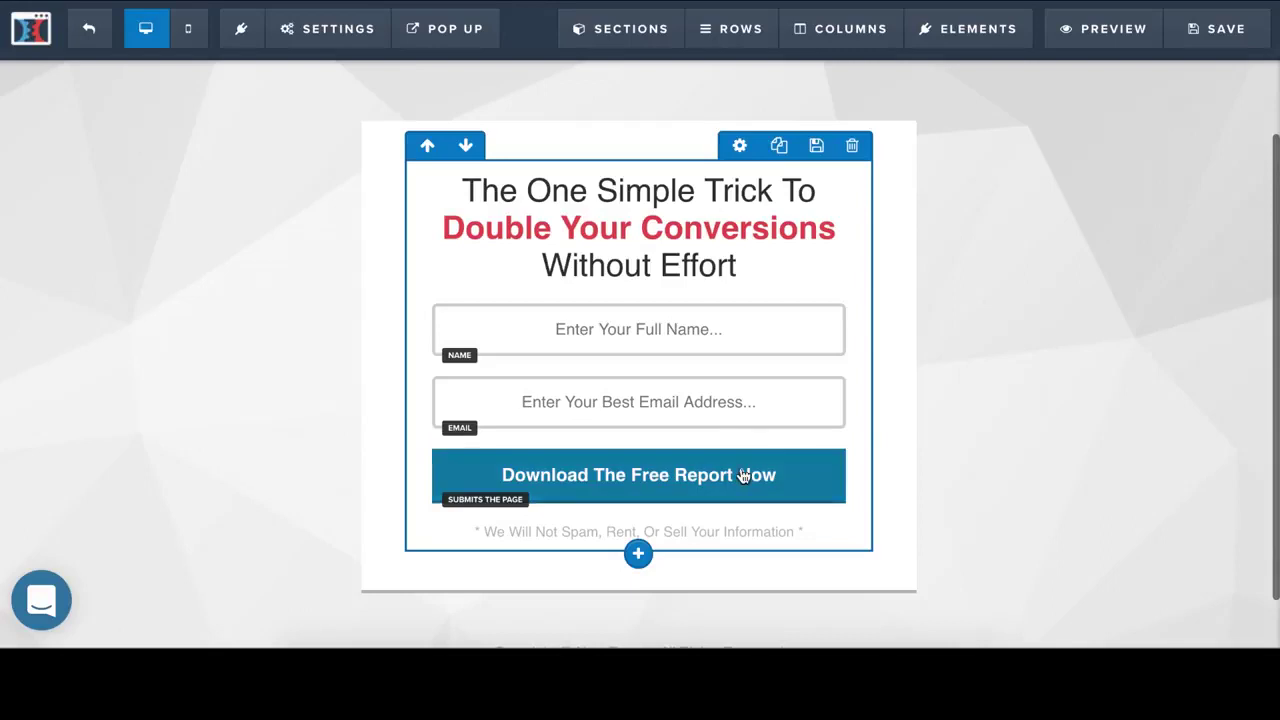
pyautogui.click(800, 491)
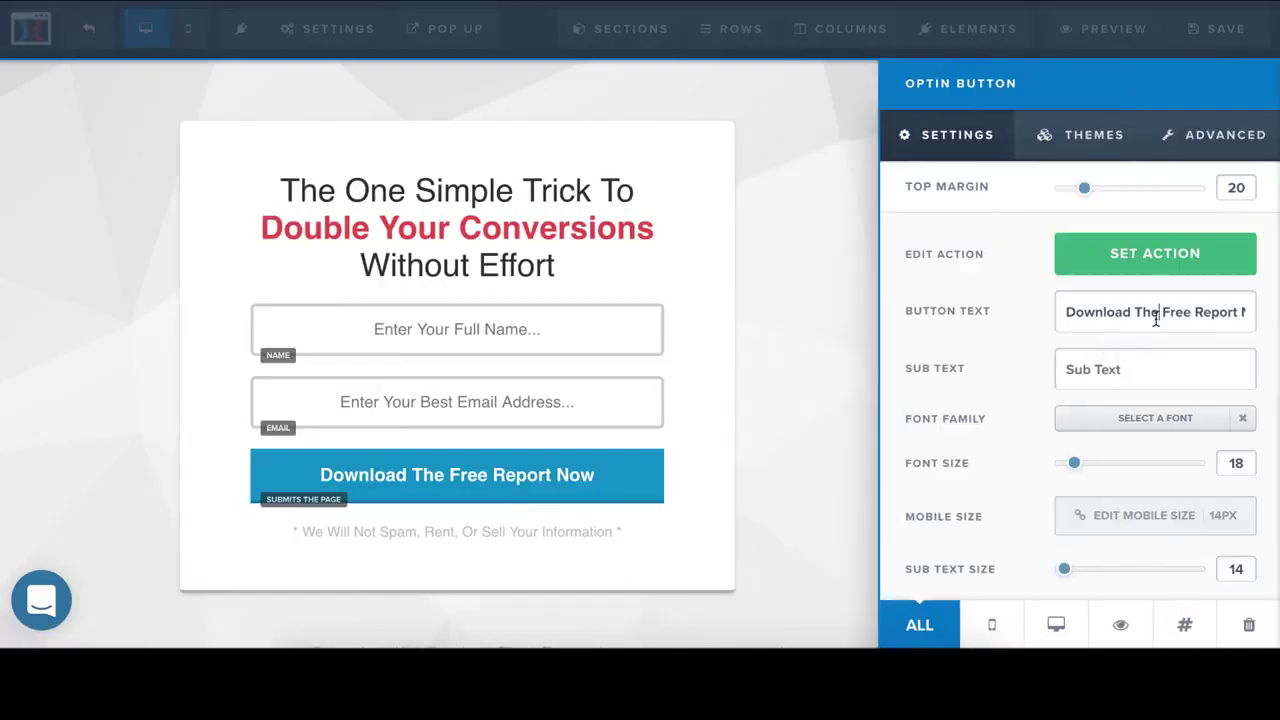
pyautogui.tripleClick(1156, 316)
pyautogui.write('Get')
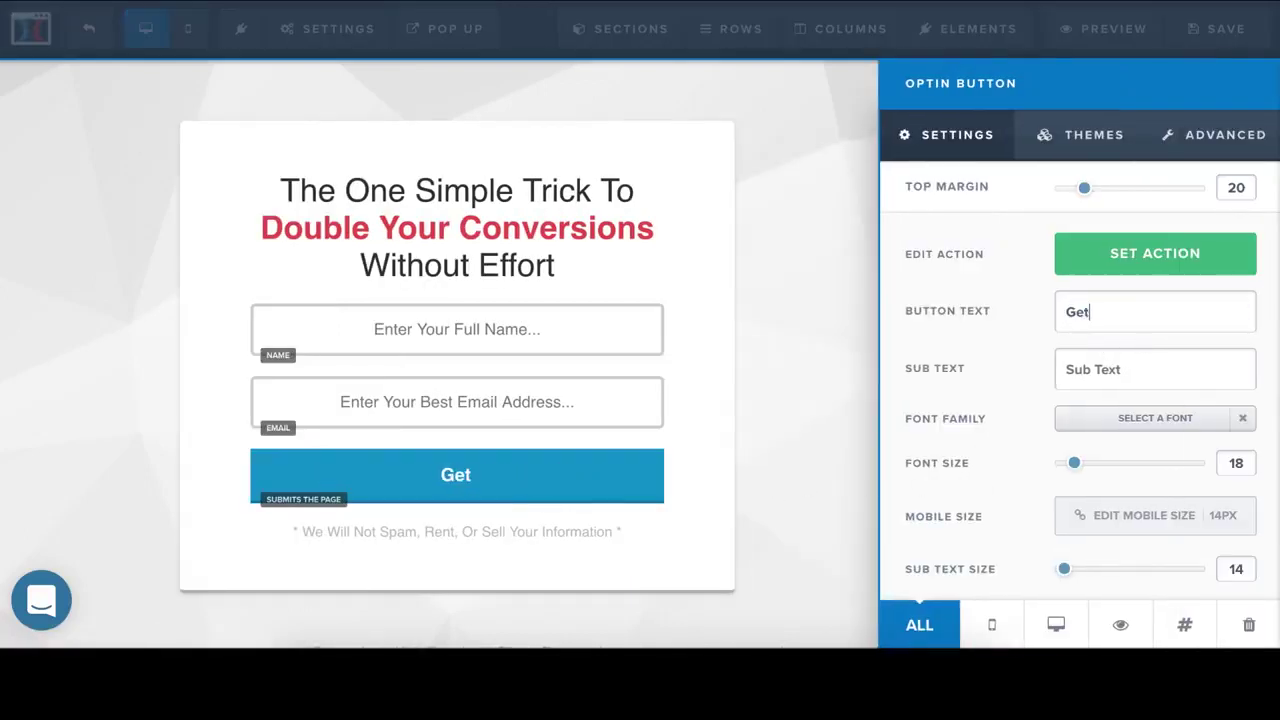
pyautogui.write(' it now')
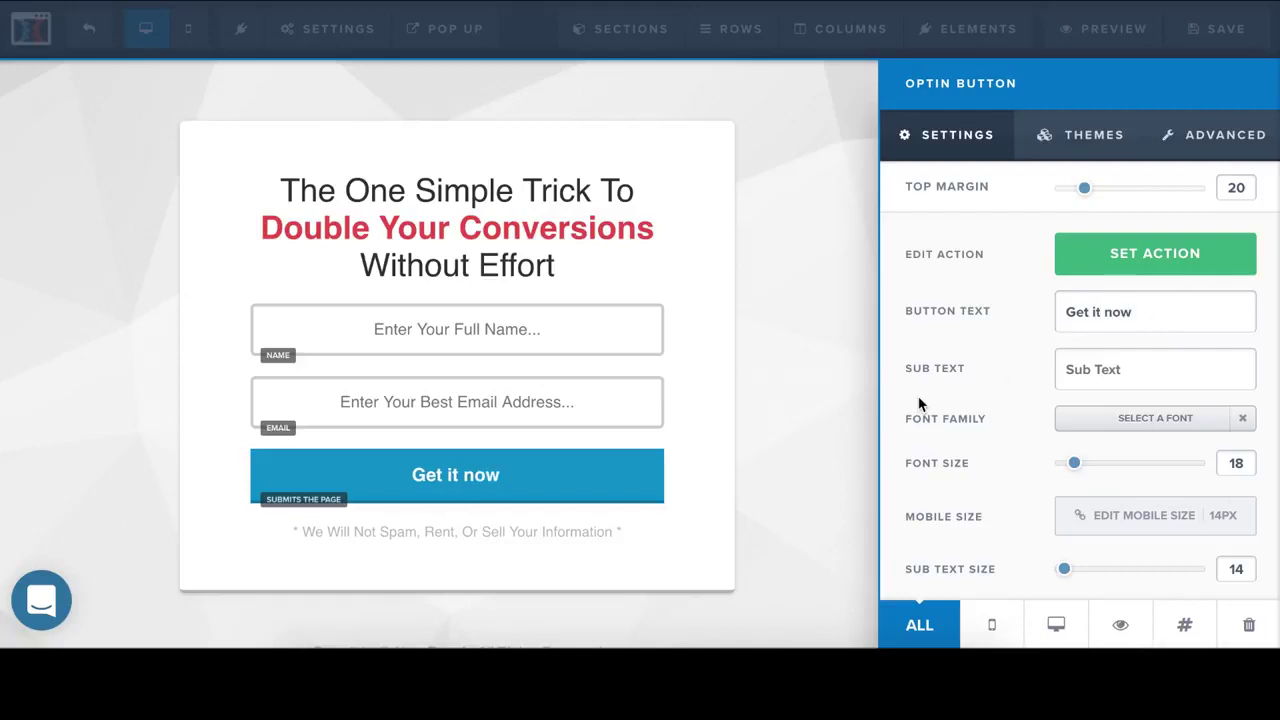
pyautogui.click(803, 449)
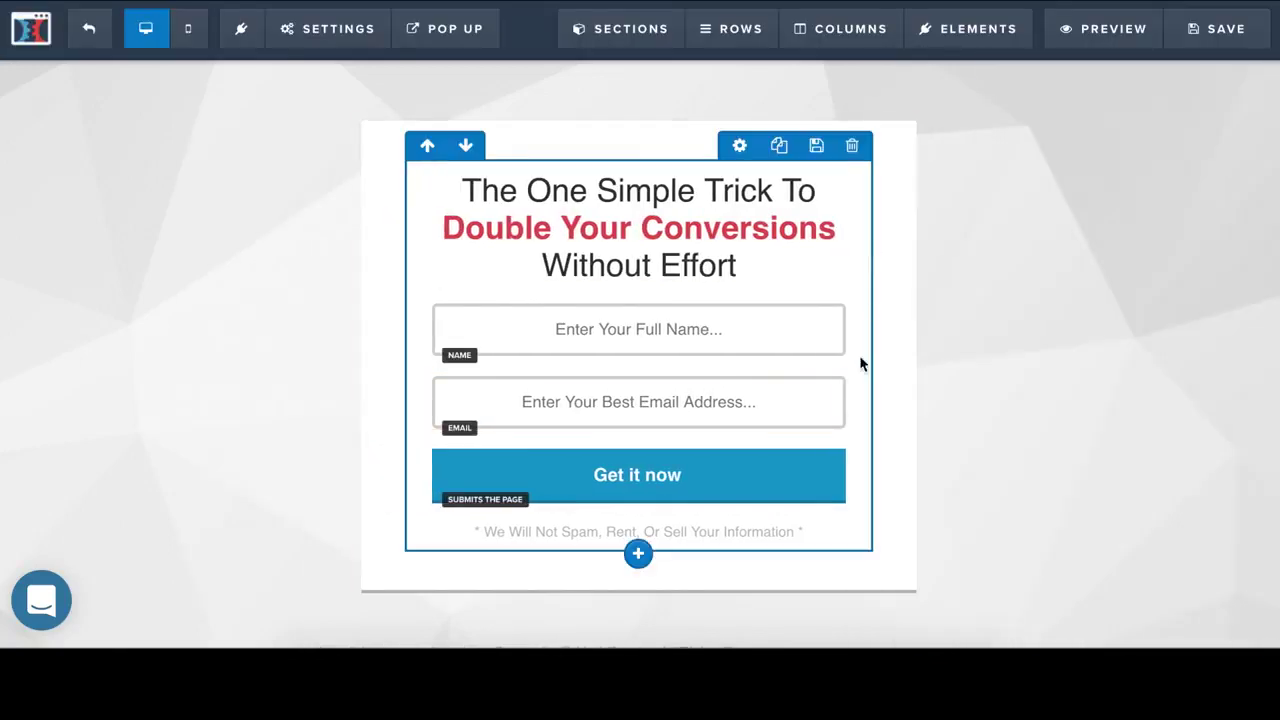
pyautogui.scroll(-1, 1020, 408)
pyautogui.scroll(2, 1029, 383)
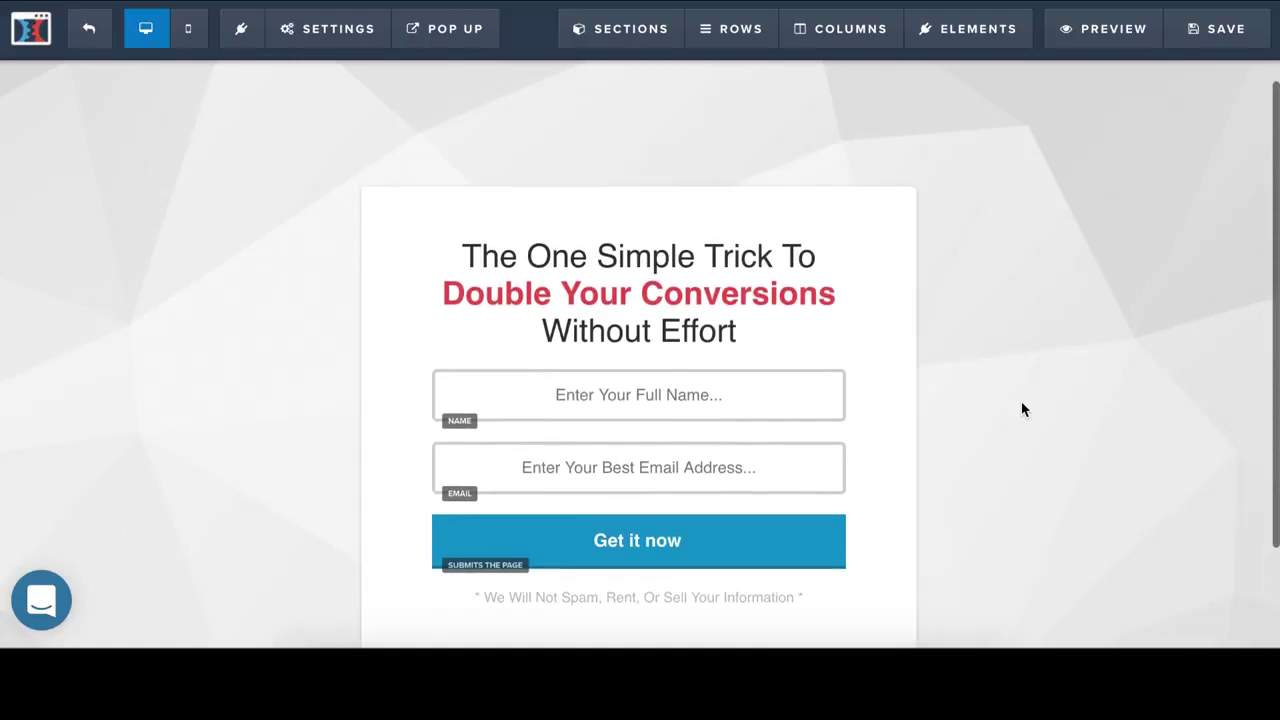
pyautogui.scroll(-1, 1019, 325)
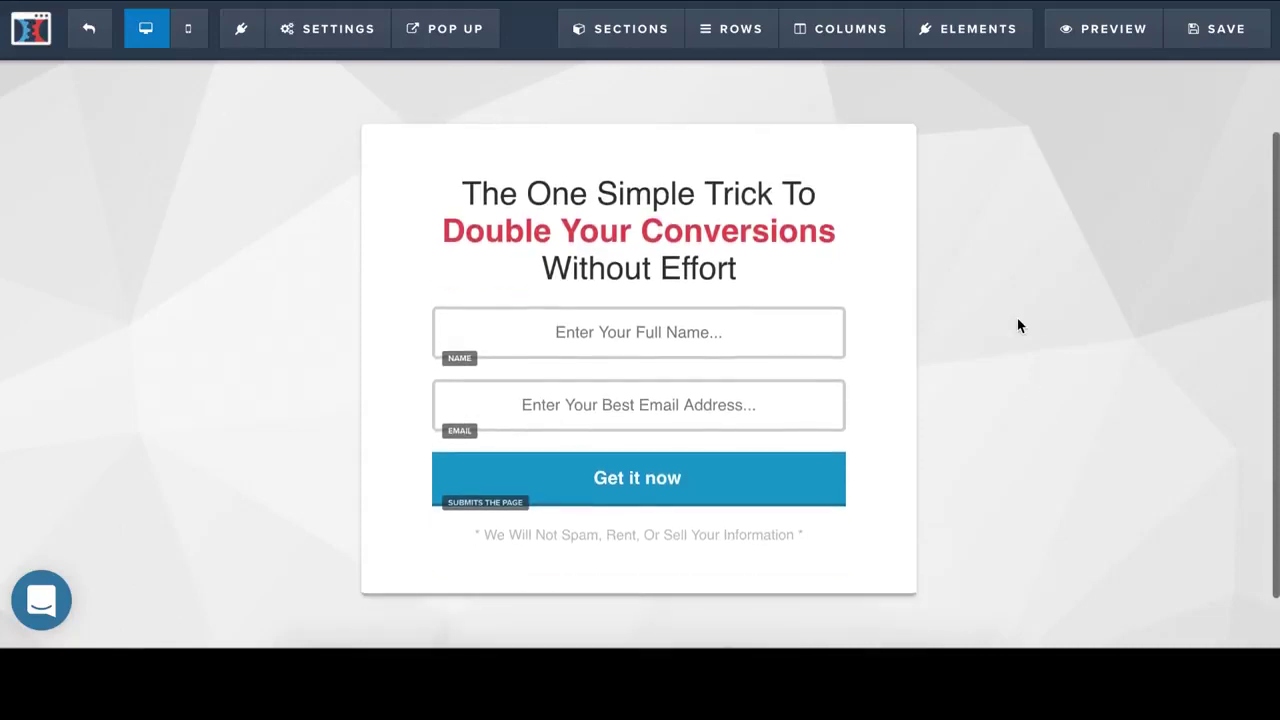
pyautogui.click(330, 28)
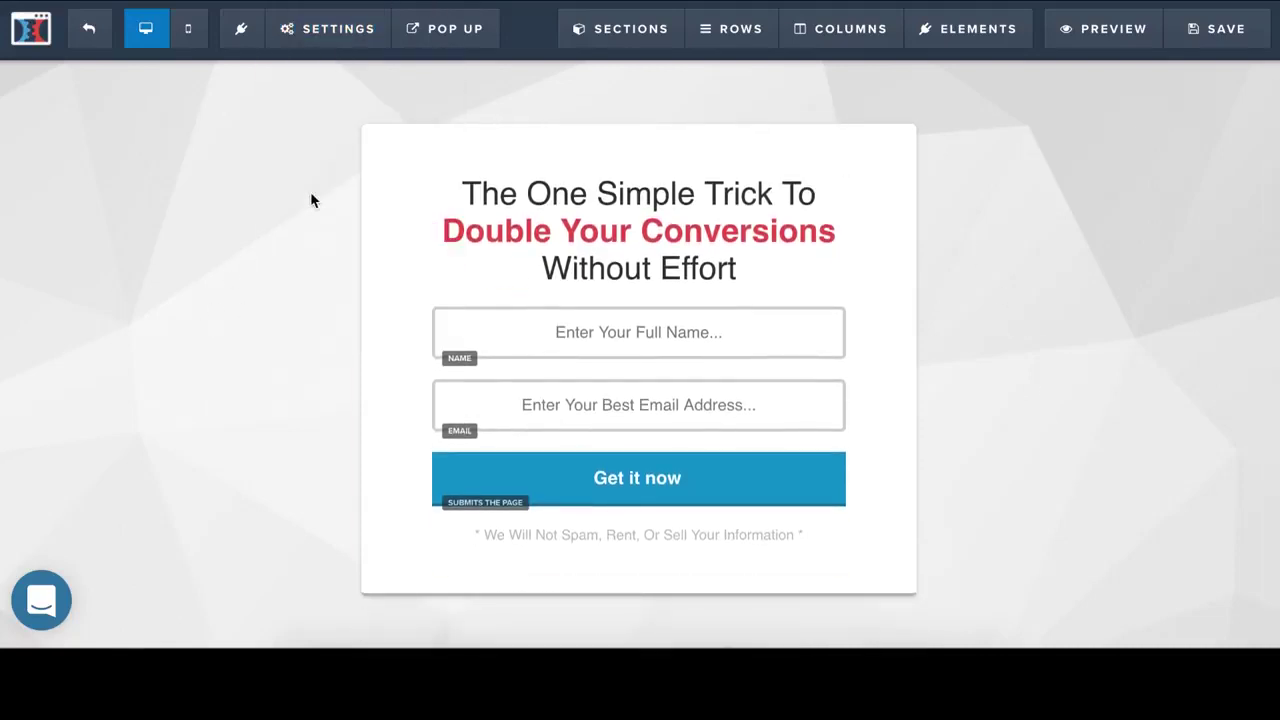
# From the page background settings, search the free Pixabay photos for 'laptop'.
pyautogui.moveTo(349, 40)
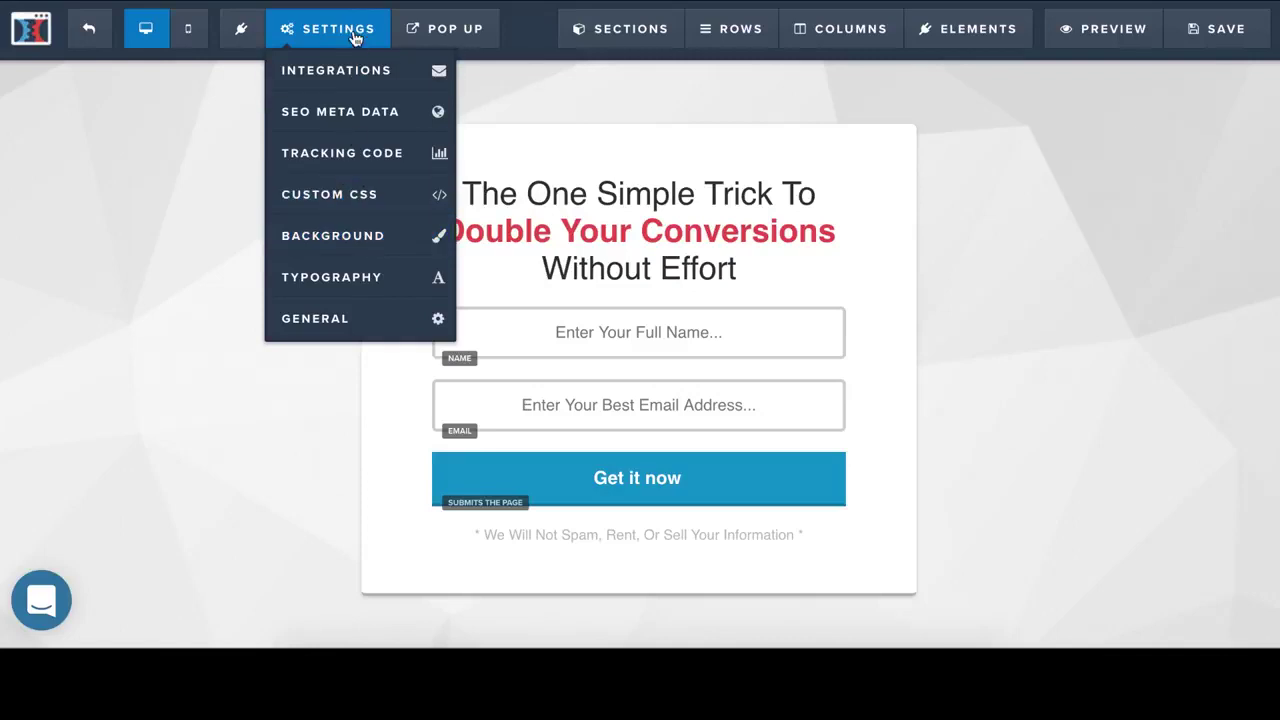
pyautogui.click(349, 238)
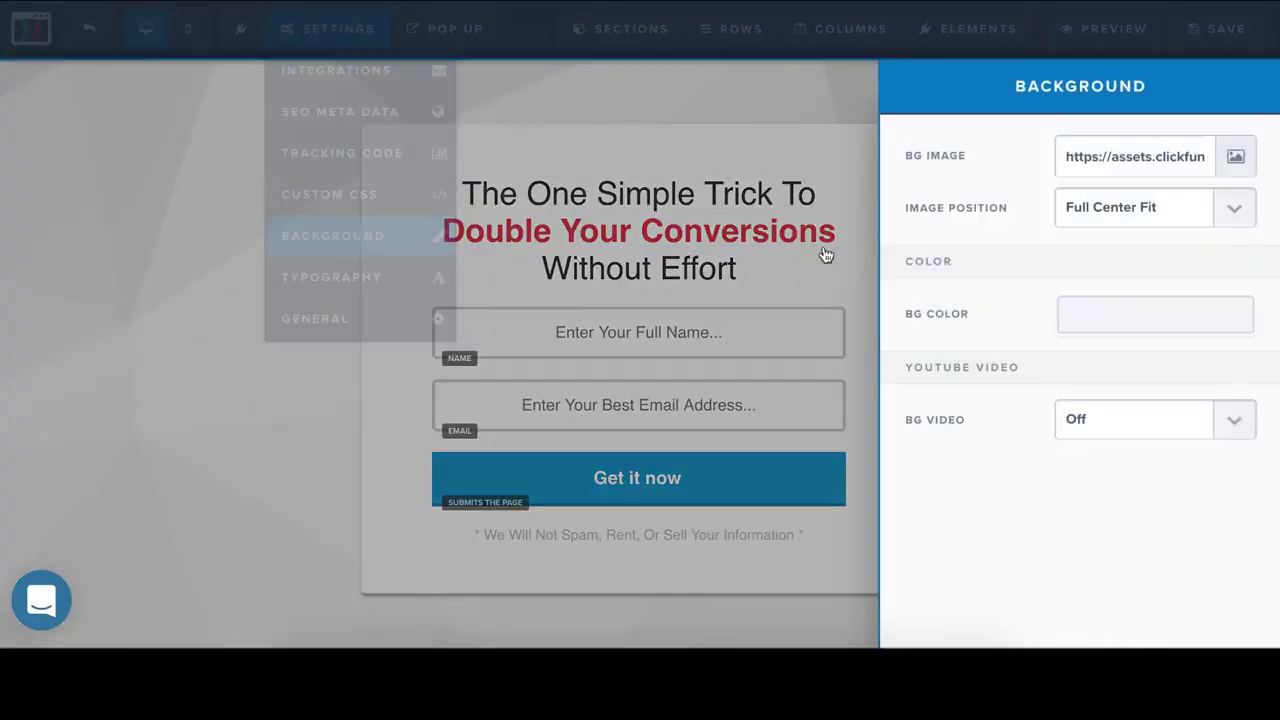
pyautogui.click(1230, 156)
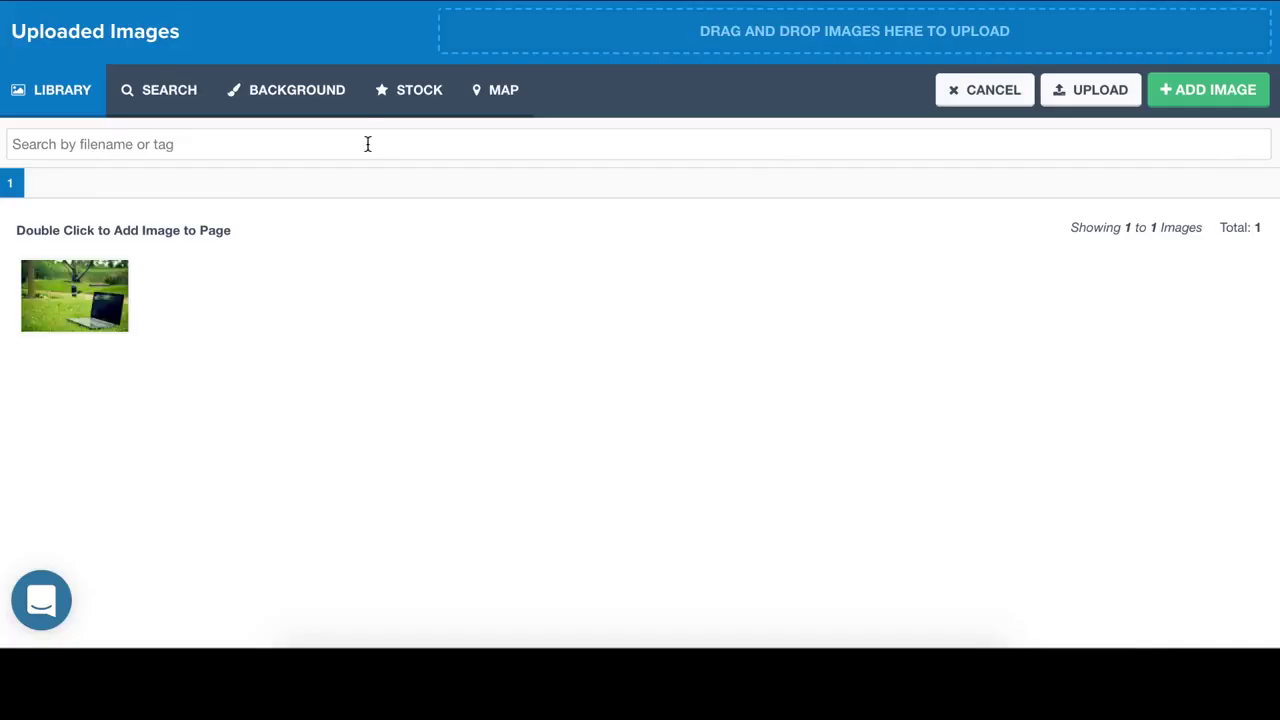
pyautogui.click(199, 148)
pyautogui.click(145, 92)
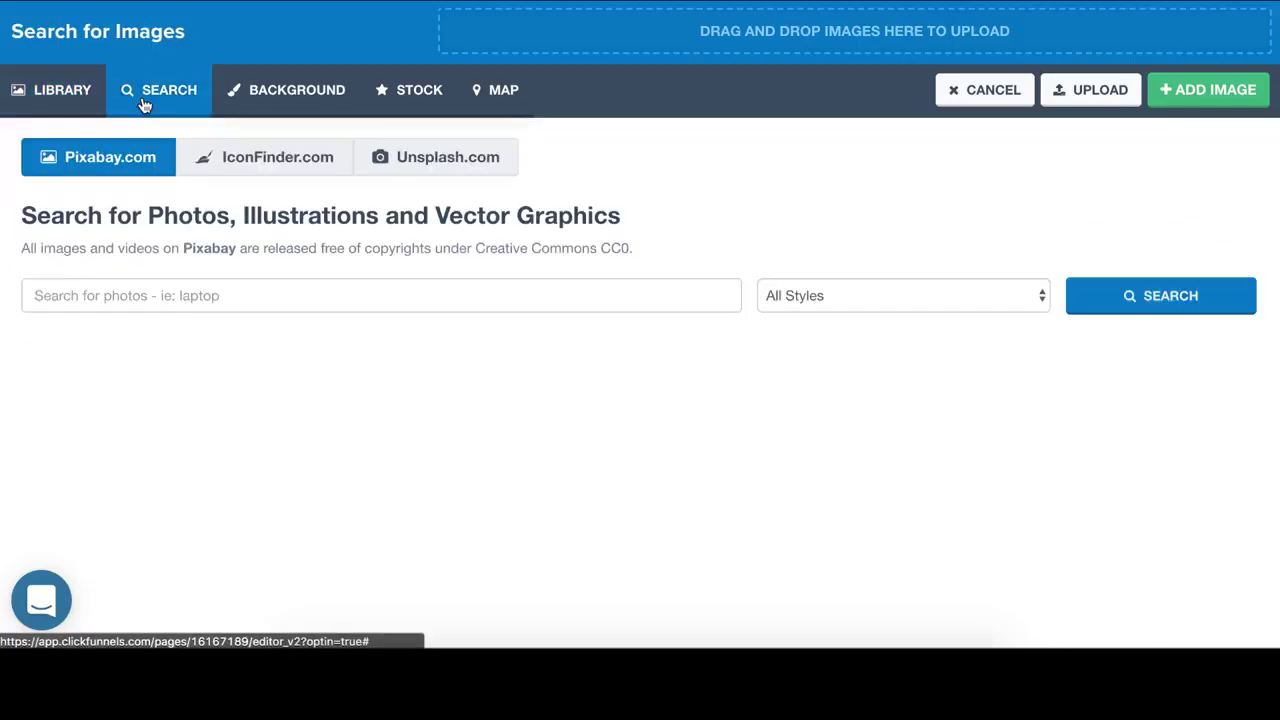
pyautogui.write('des')
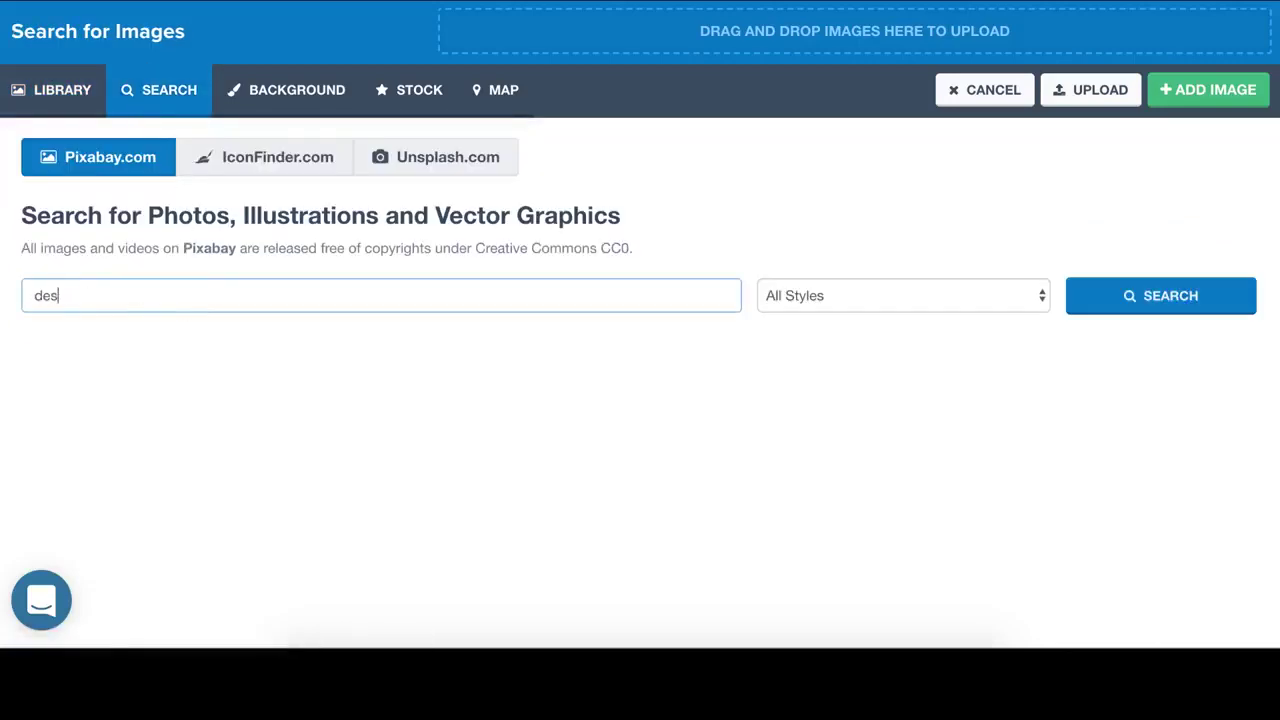
pyautogui.press('BackSpace')
pyautogui.press('BackSpace')
pyautogui.write('lapt')
pyautogui.press('Return')
# Set the desk photo with laptop, notebook and phone as the page background.
pyautogui.scroll(-2, 466, 338)
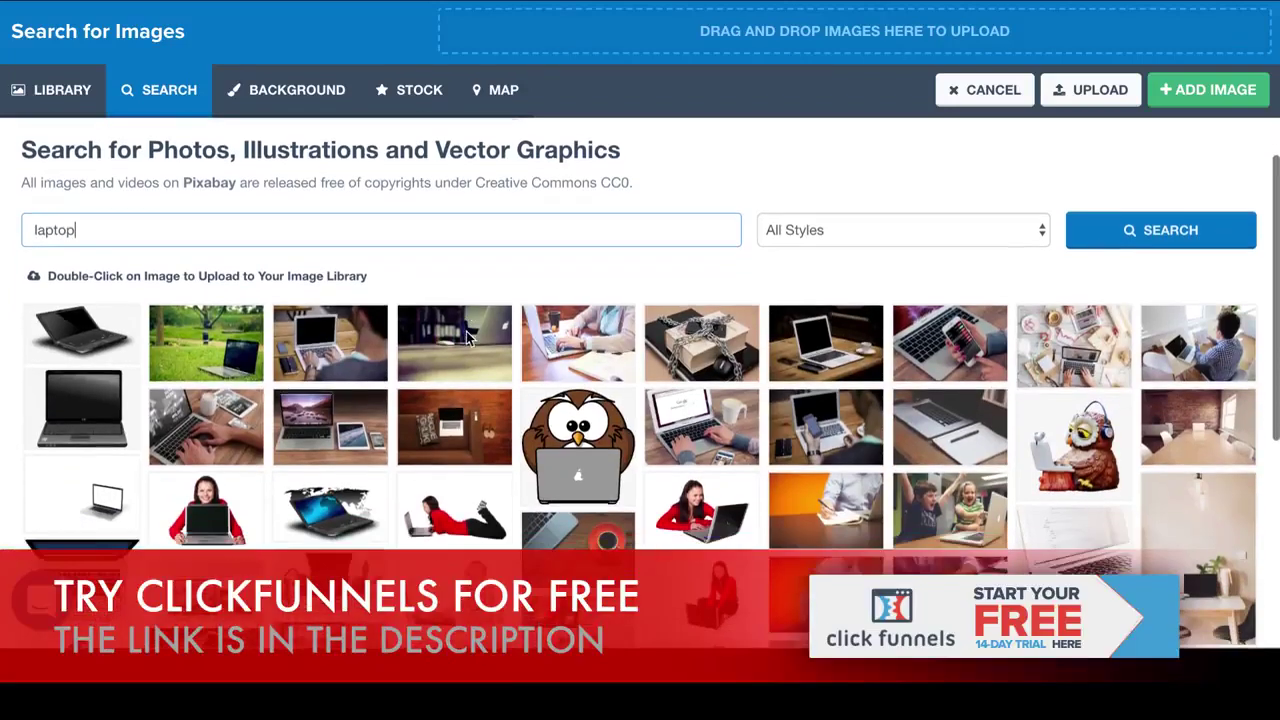
pyautogui.scroll(-1, 466, 338)
pyautogui.scroll(-2, 751, 391)
pyautogui.scroll(-3, 758, 401)
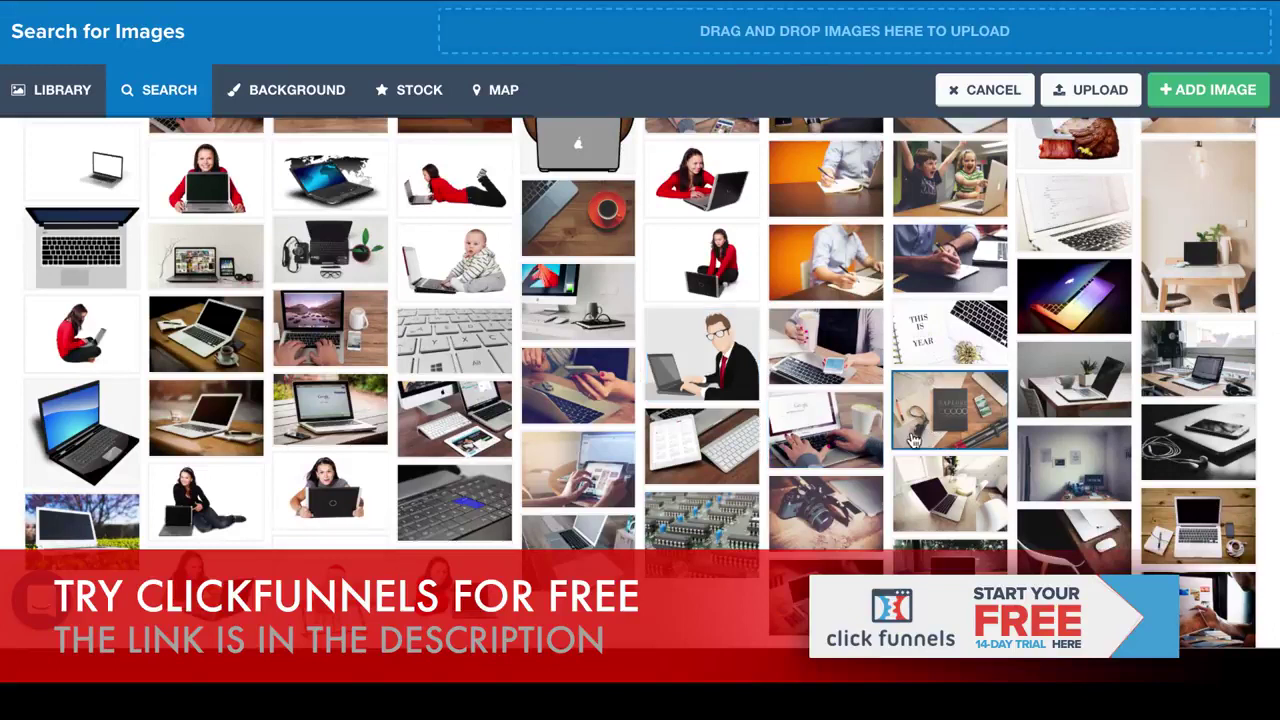
pyautogui.scroll(-1, 311, 433)
pyautogui.scroll(-1, 240, 390)
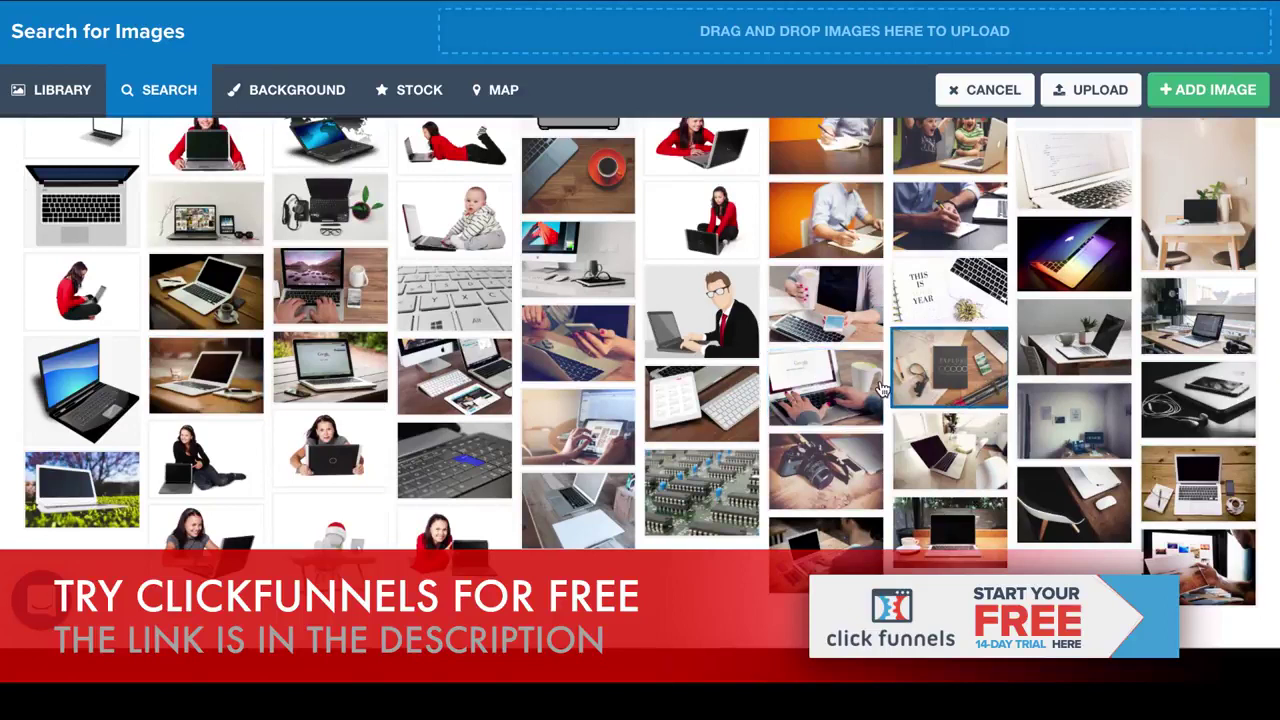
pyautogui.click(937, 380)
pyautogui.click(1194, 90)
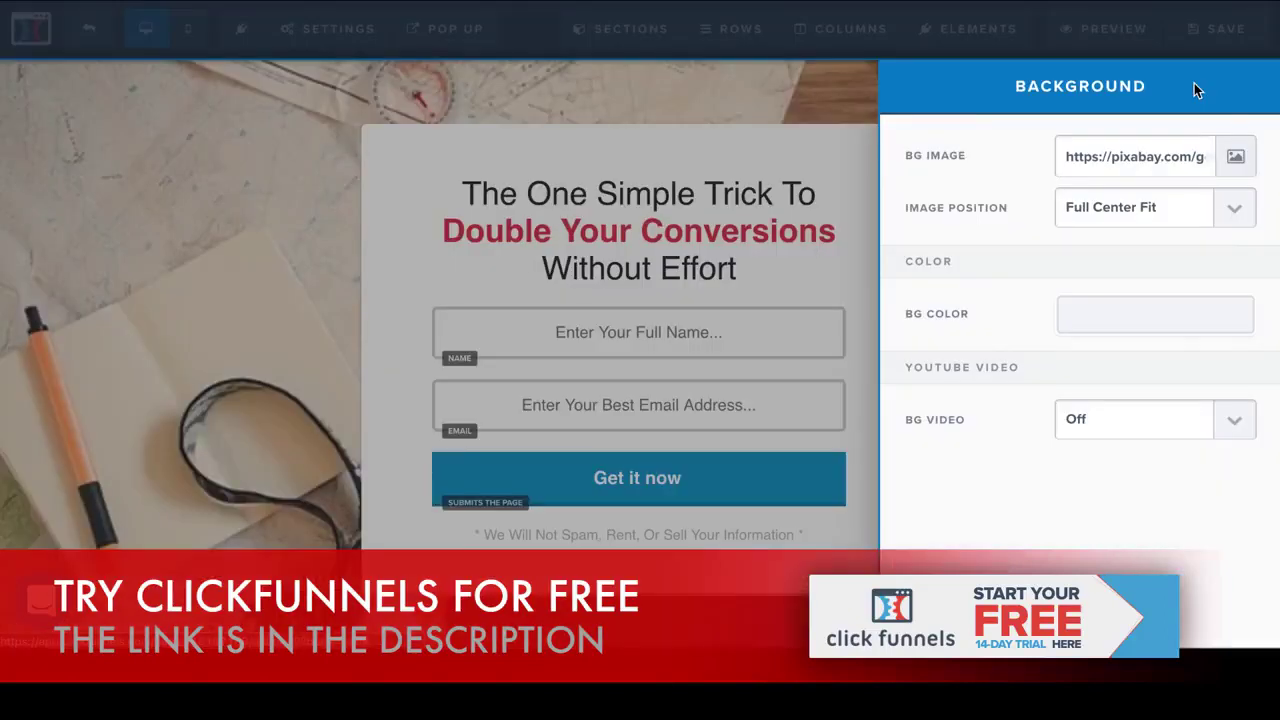
pyautogui.click(211, 303)
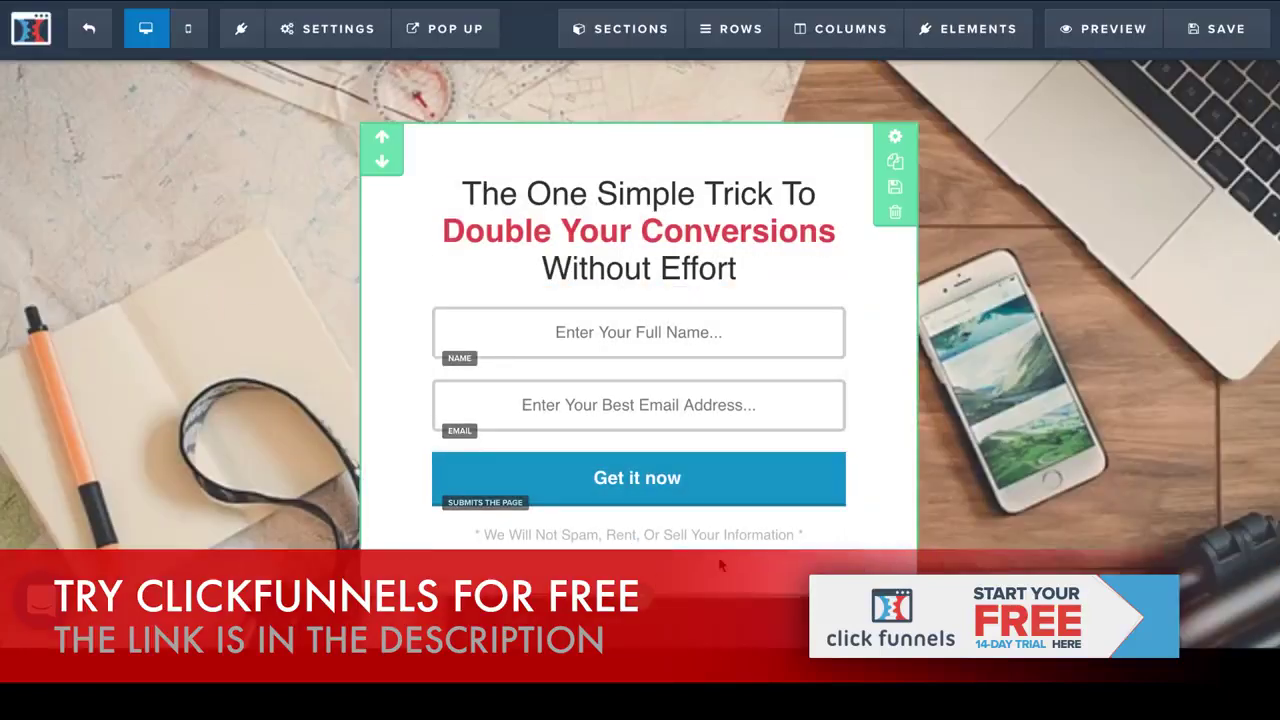
# Save the opt-in page, dismiss the SEO Meta Data panel, and exit to the funnel steps.
pyautogui.scroll(-1, 1133, 437)
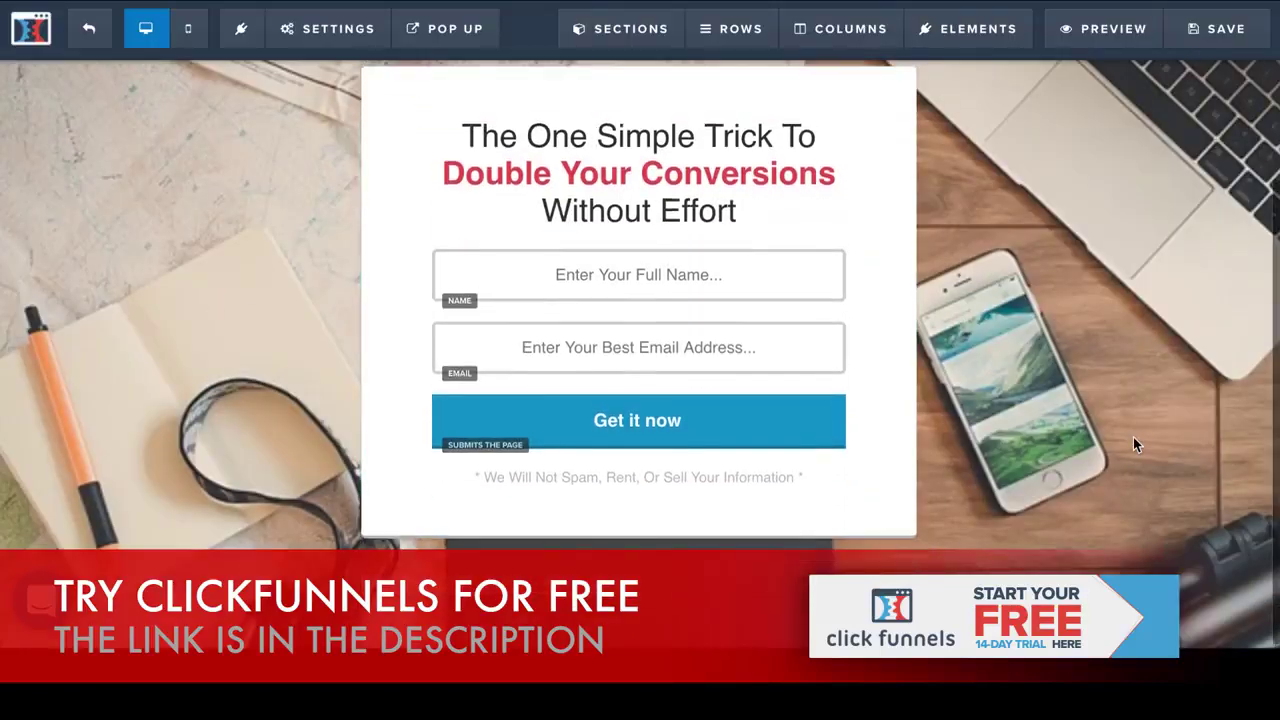
pyautogui.scroll(2, 1133, 437)
pyautogui.scroll(-2, 1133, 437)
pyautogui.scroll(1, 1133, 437)
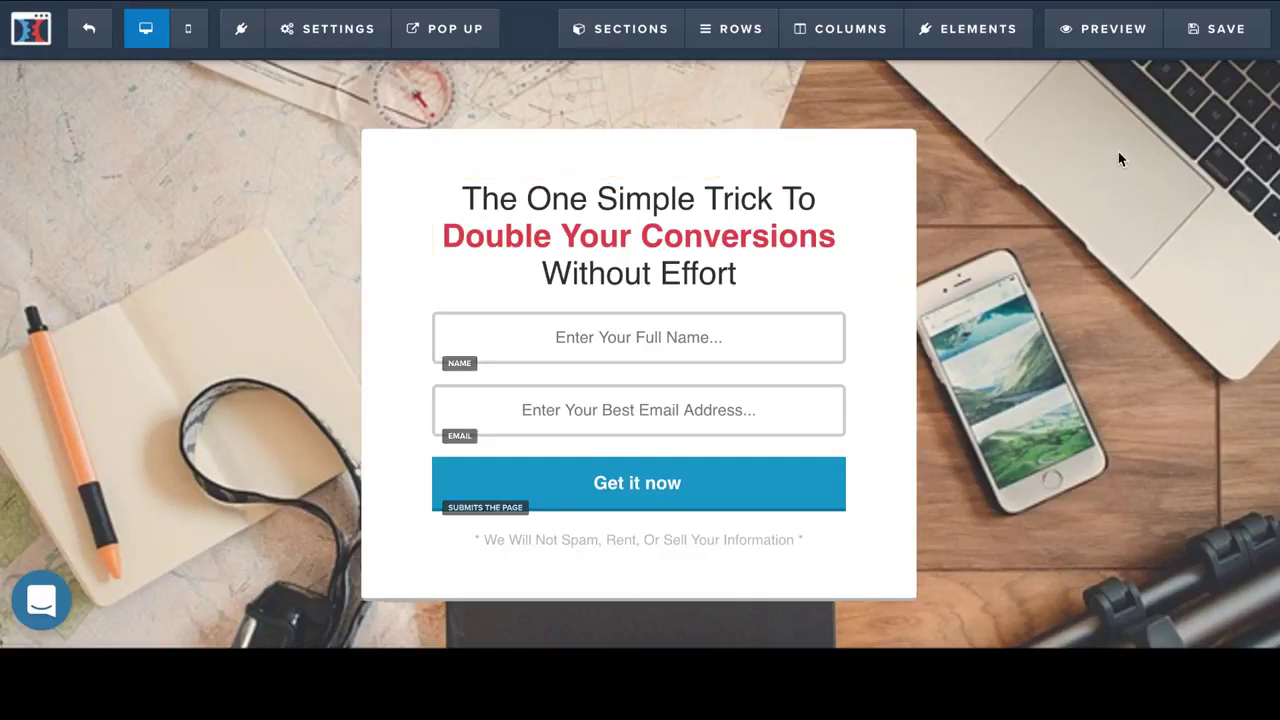
pyautogui.click(1216, 30)
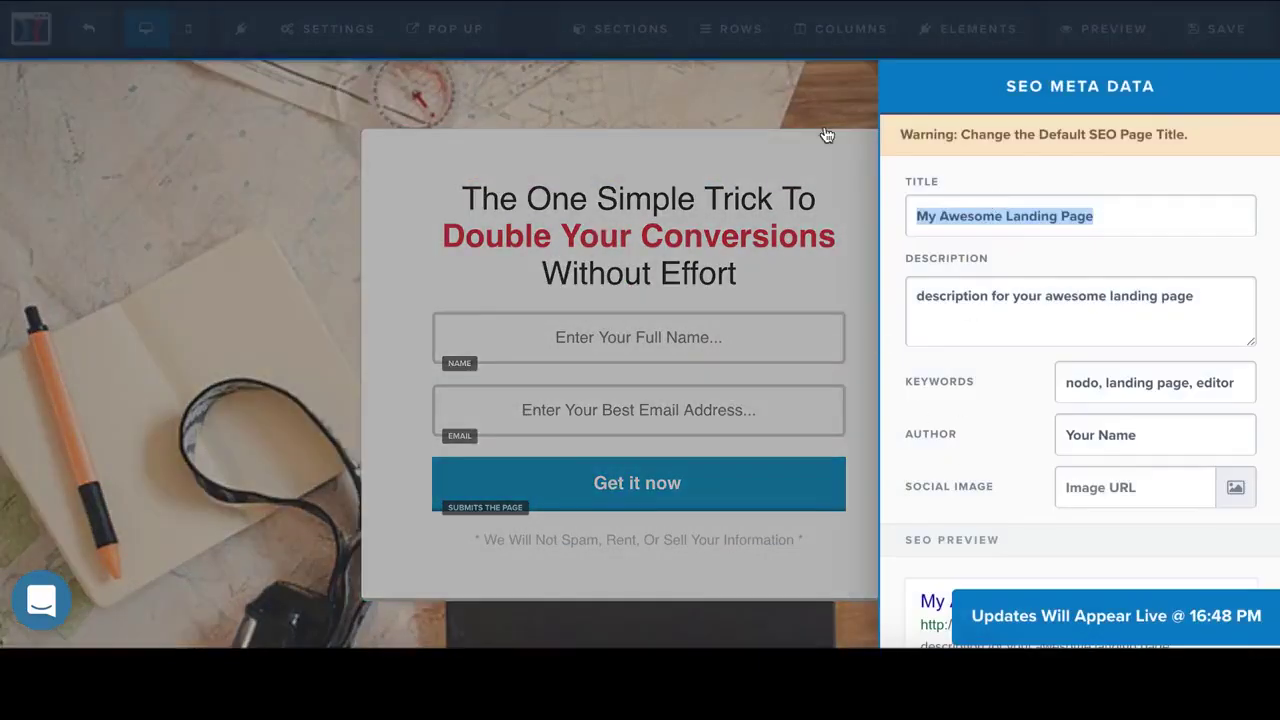
pyautogui.click(817, 88)
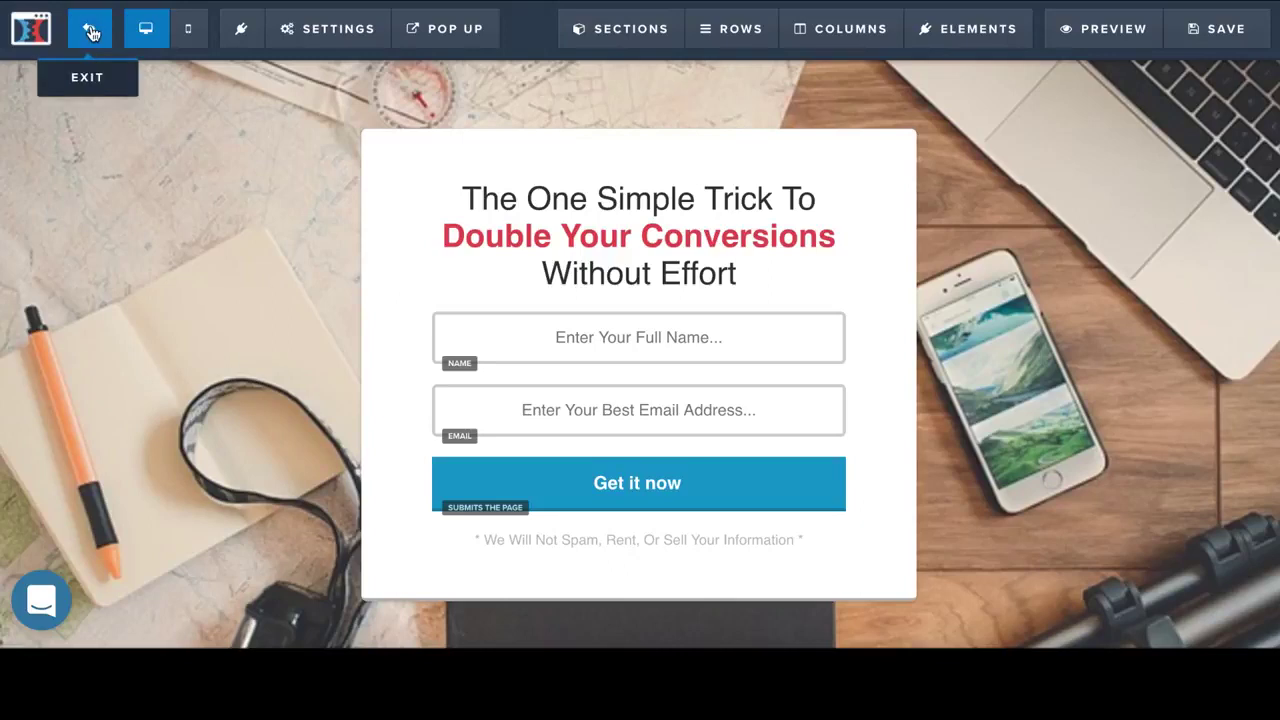
pyautogui.click(90, 33)
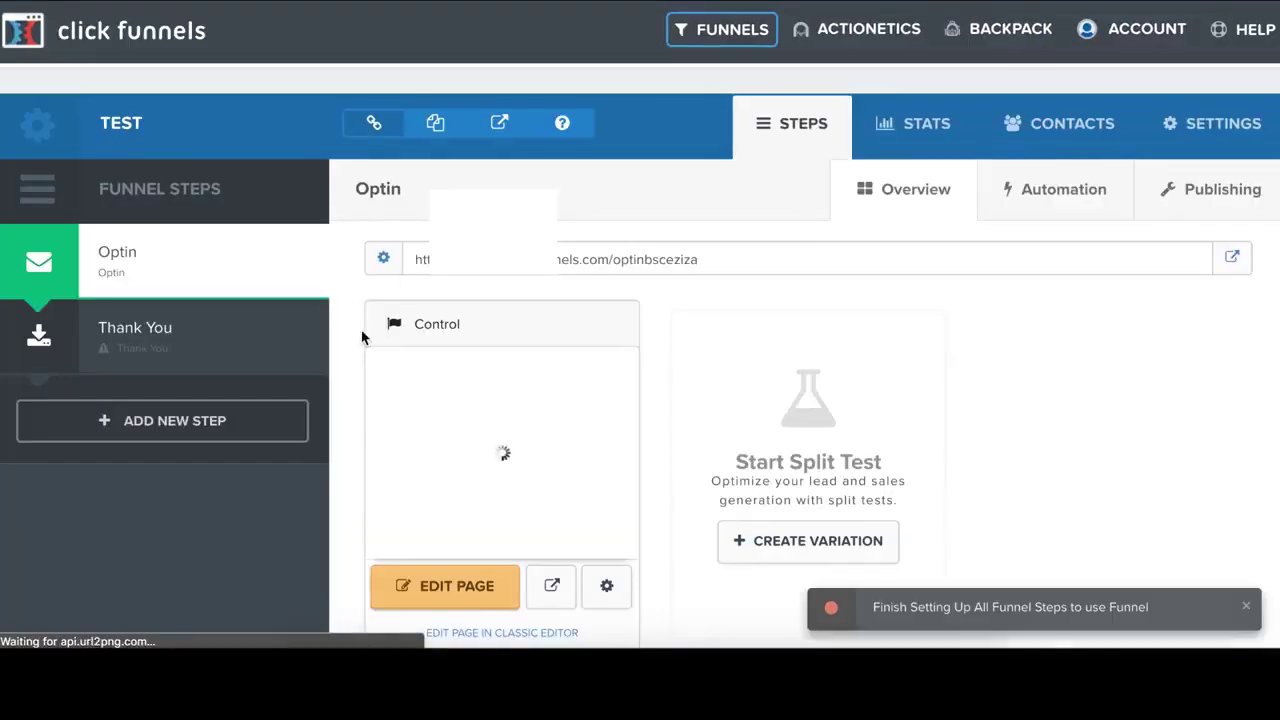
# Give the Thank You step a page built from the Simple Download Page template.
pyautogui.scroll(-1, 350, 378)
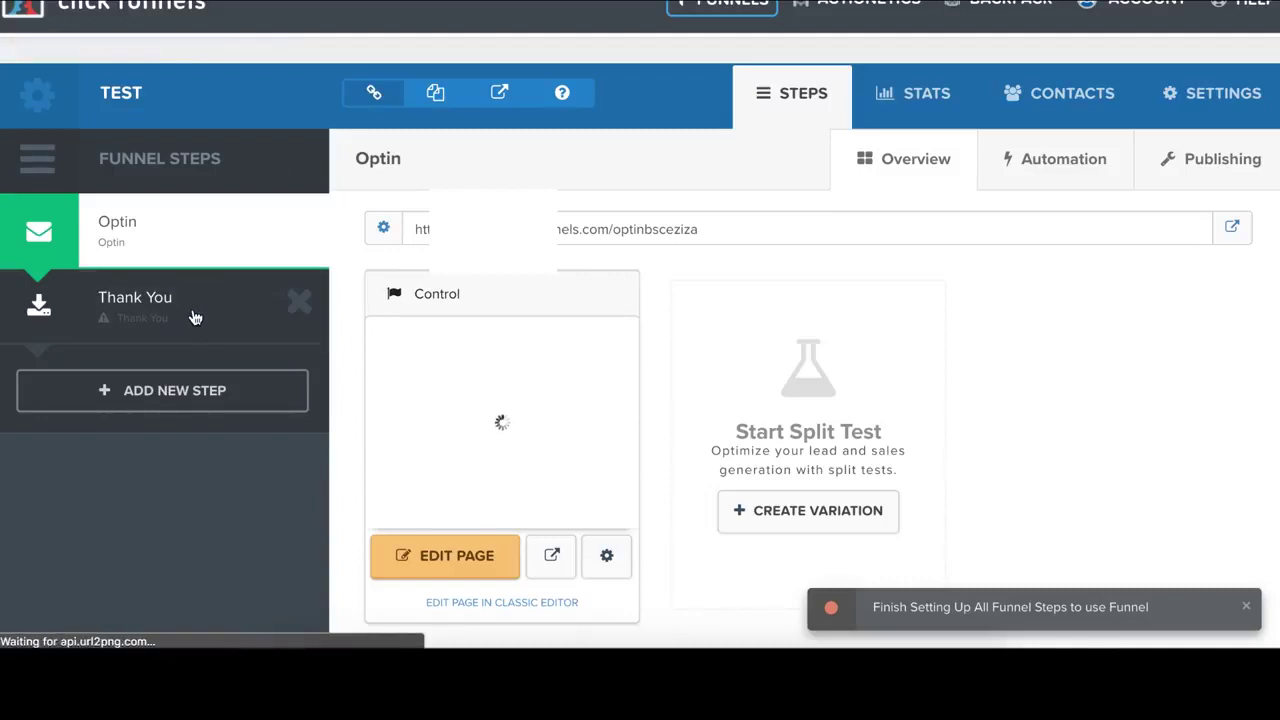
pyautogui.click(133, 314)
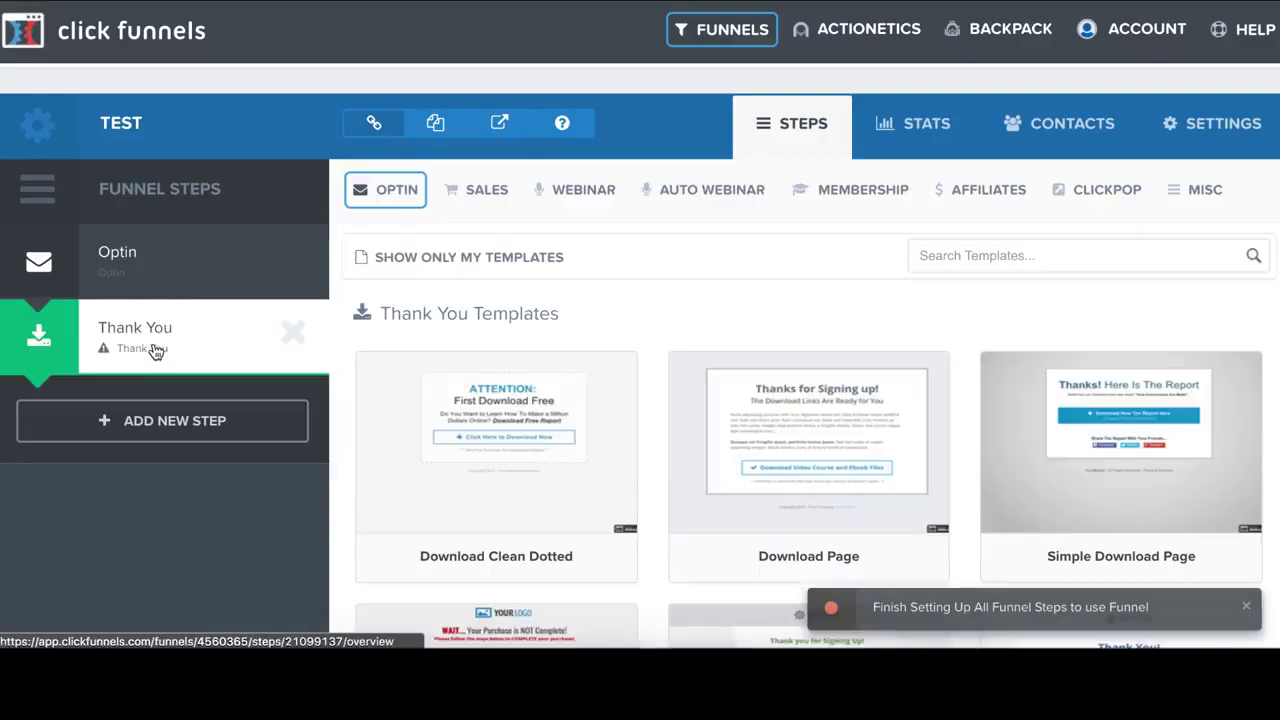
pyautogui.scroll(-2, 350, 381)
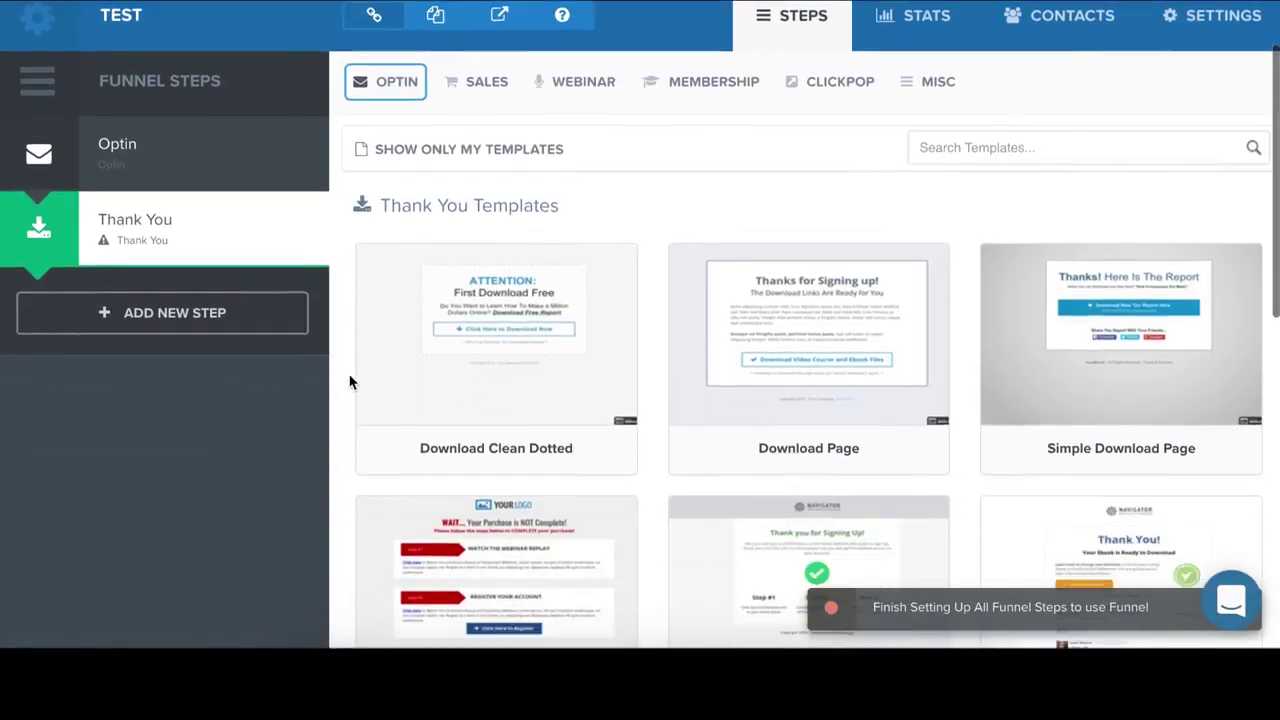
pyautogui.scroll(-3, 350, 381)
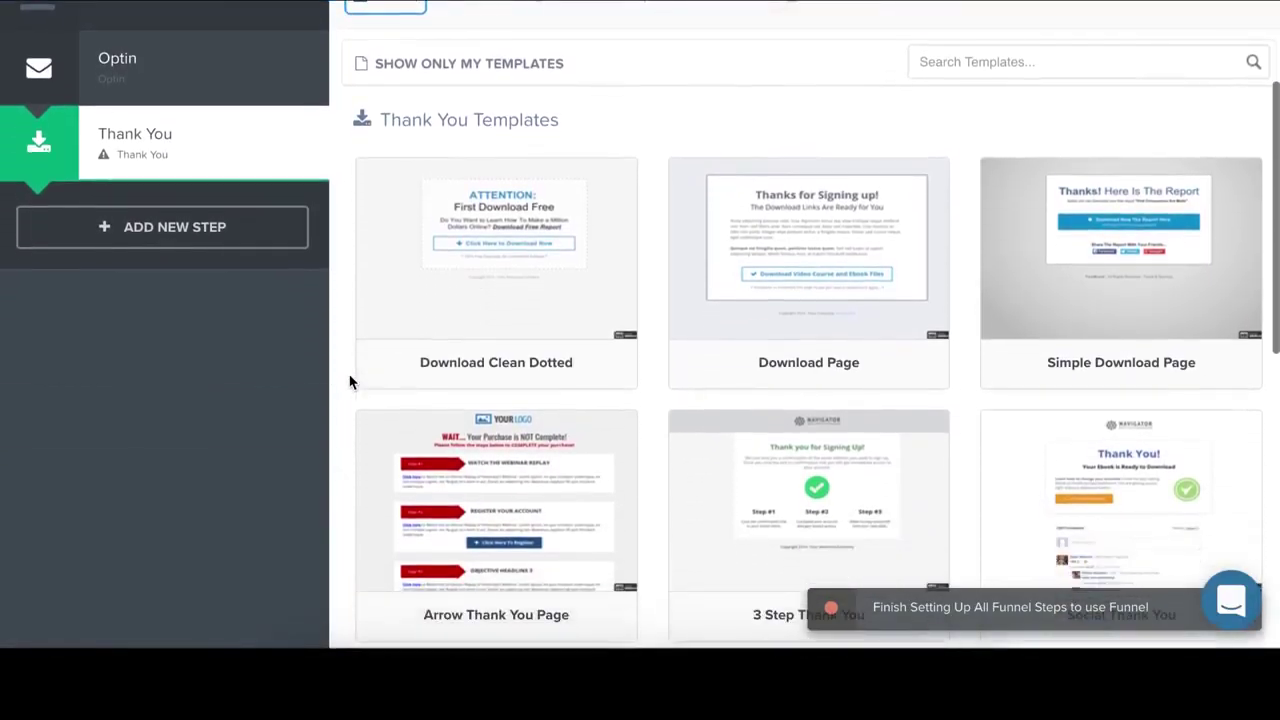
pyautogui.scroll(1, 350, 379)
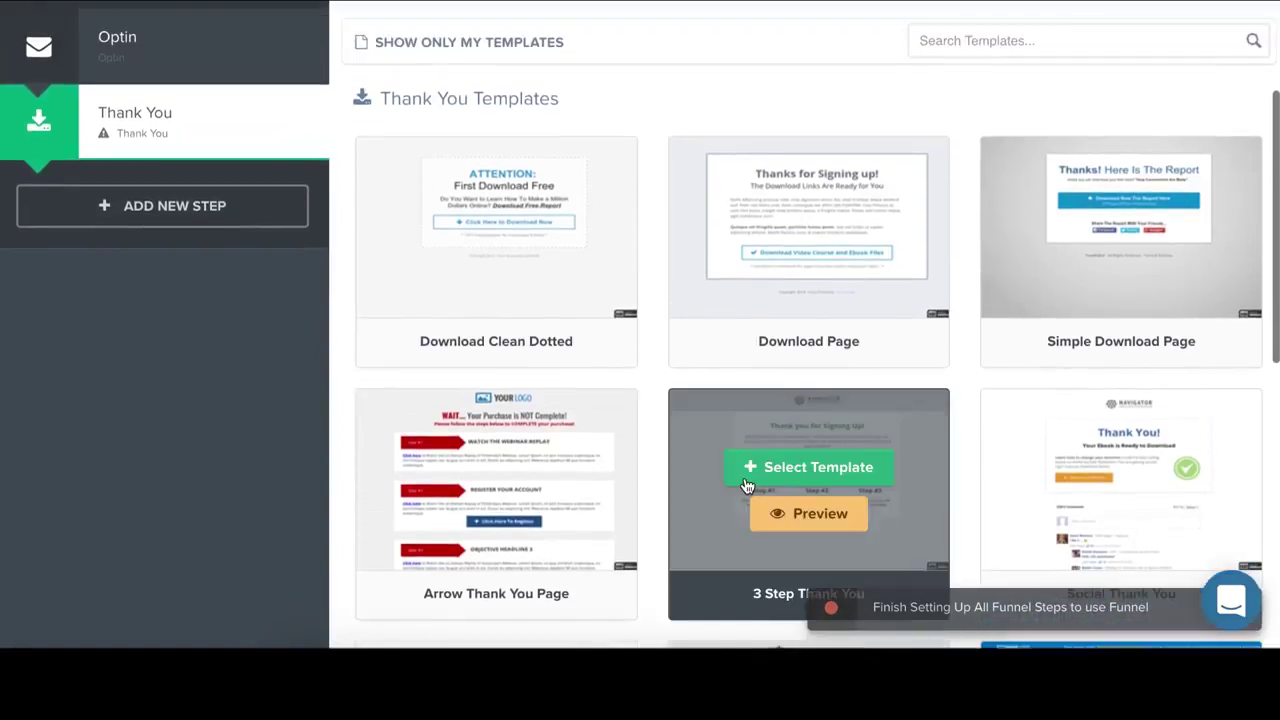
pyautogui.scroll(-4, 762, 480)
pyautogui.scroll(-5, 660, 490)
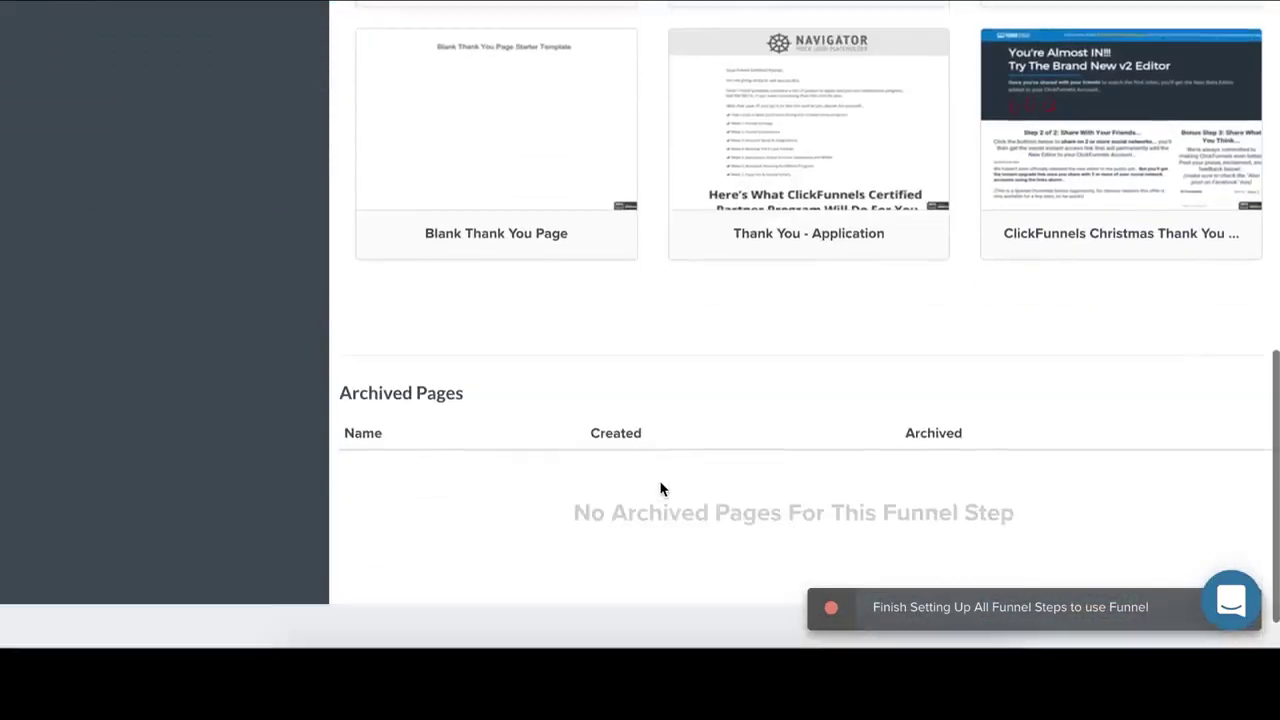
pyautogui.scroll(12, 660, 488)
pyautogui.scroll(-3, 660, 489)
pyautogui.moveTo(1090, 276)
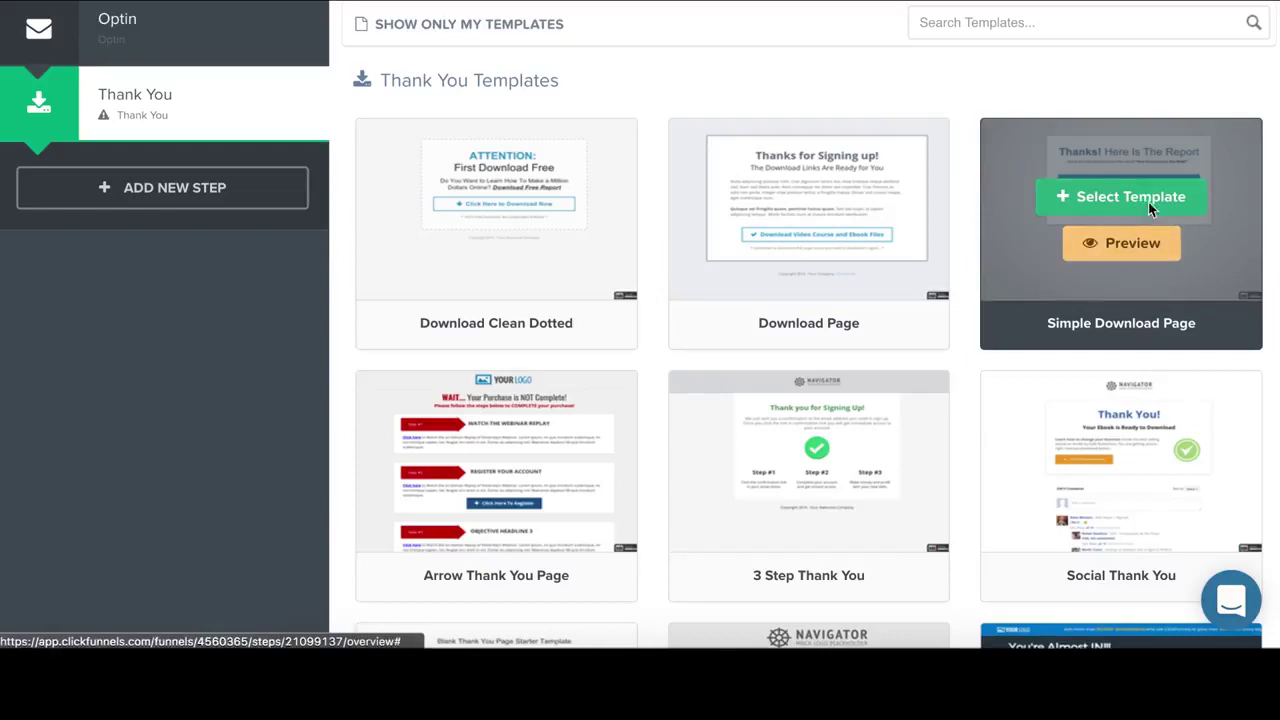
pyautogui.click(1148, 202)
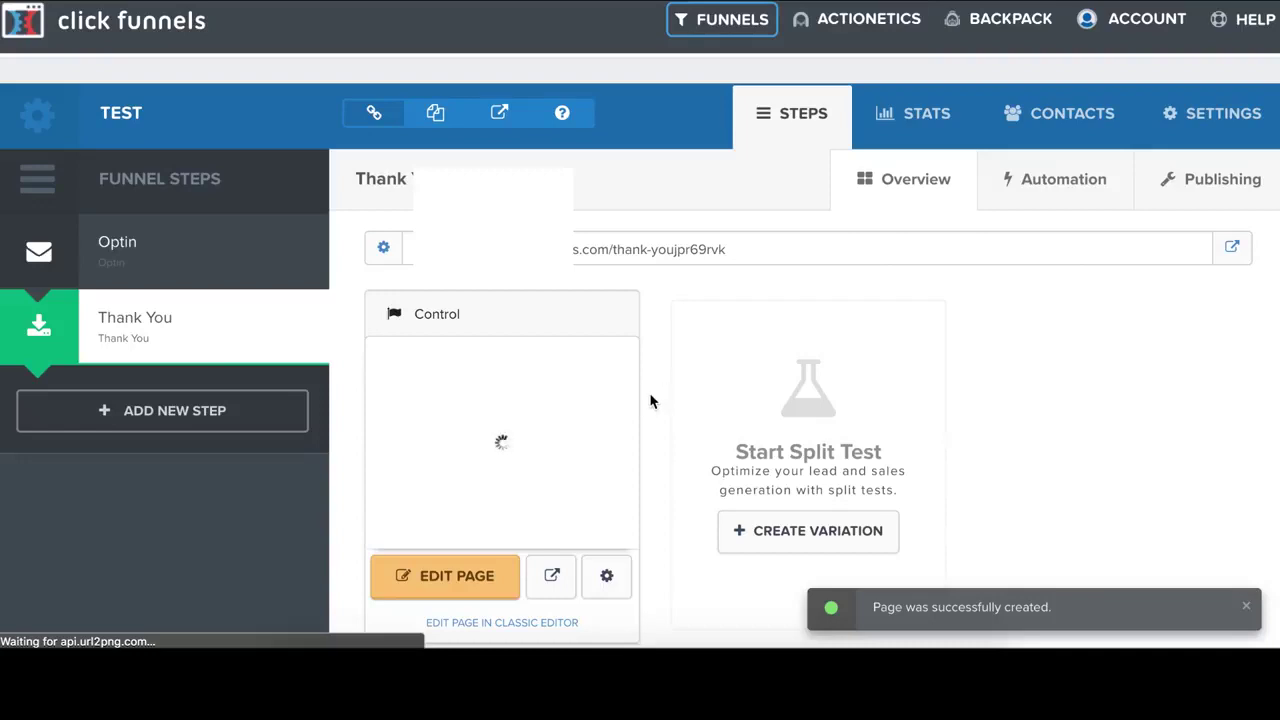
# Open the Thank You step's 'Thanks! Here Is The Report' page in the page editor.
pyautogui.scroll(-1, 650, 401)
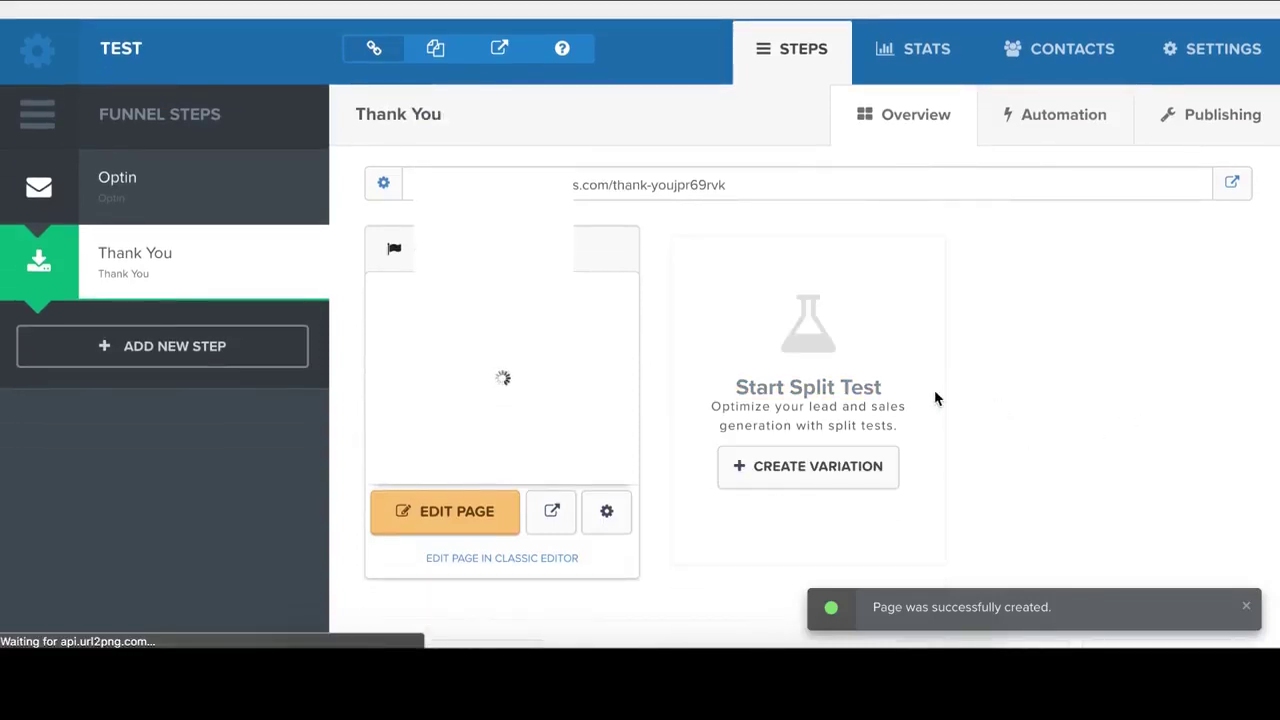
pyautogui.scroll(-1, 662, 370)
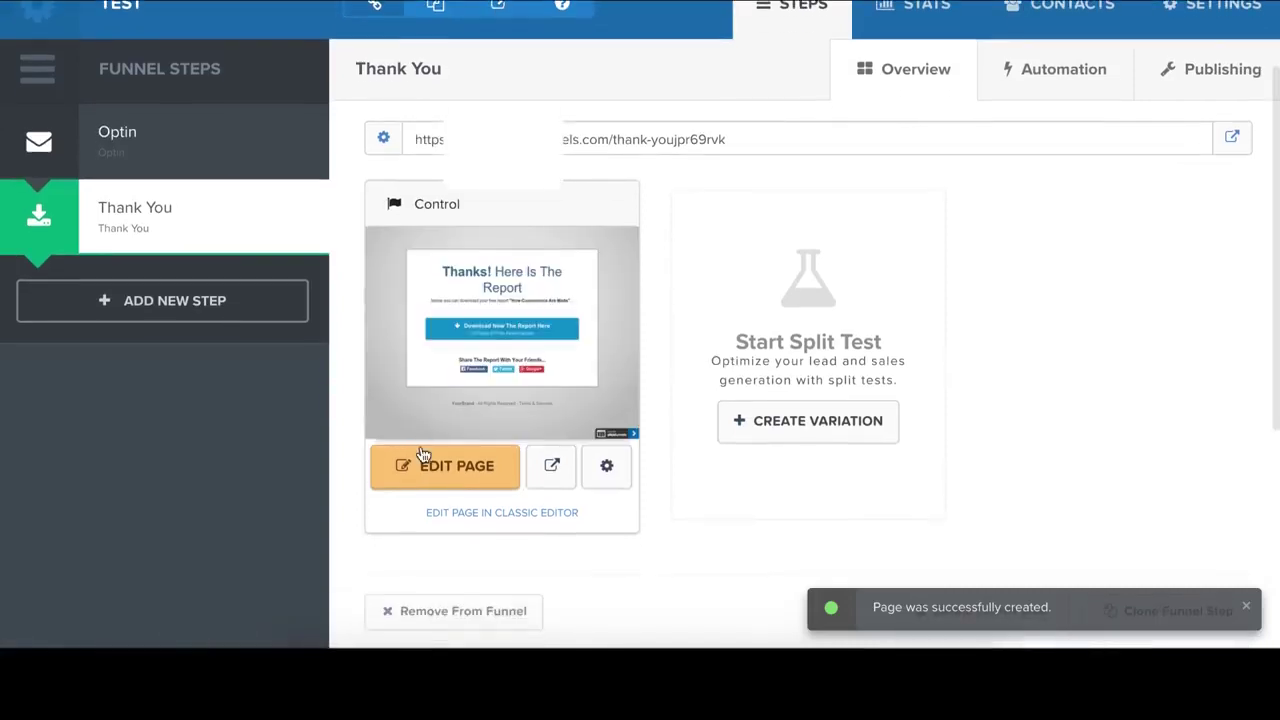
pyautogui.click(470, 472)
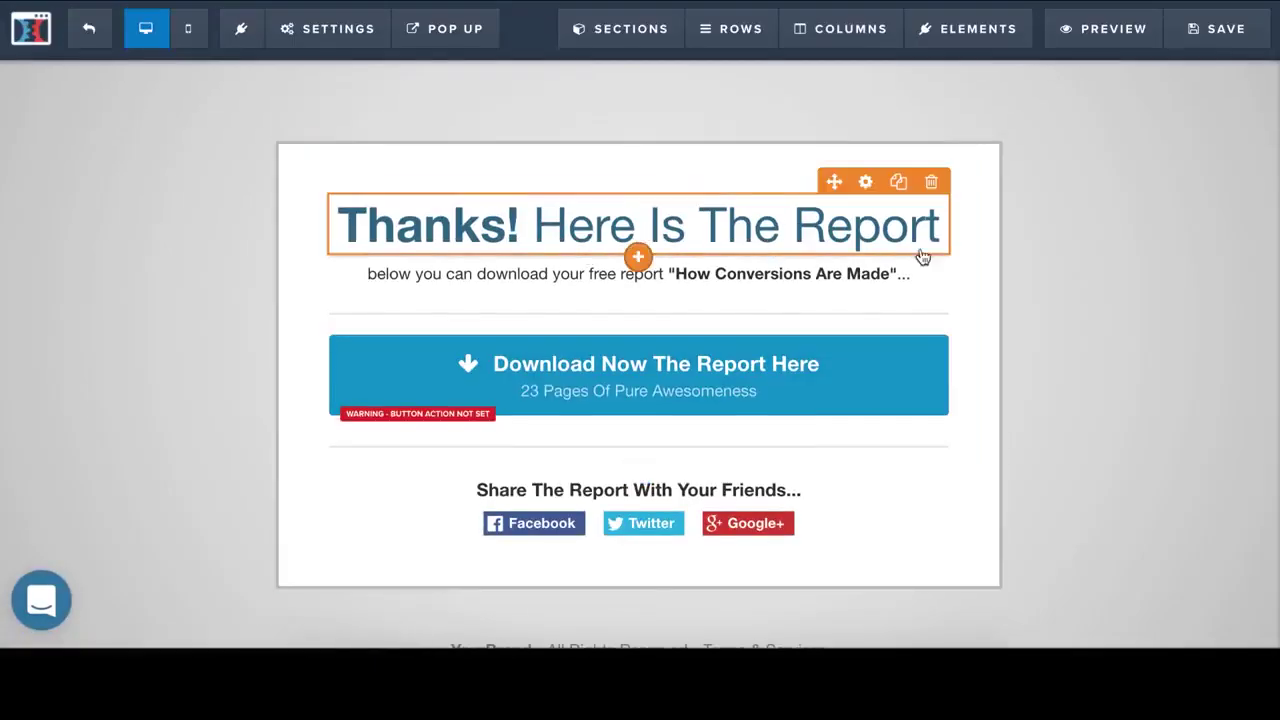
pyautogui.scroll(-1, 1060, 289)
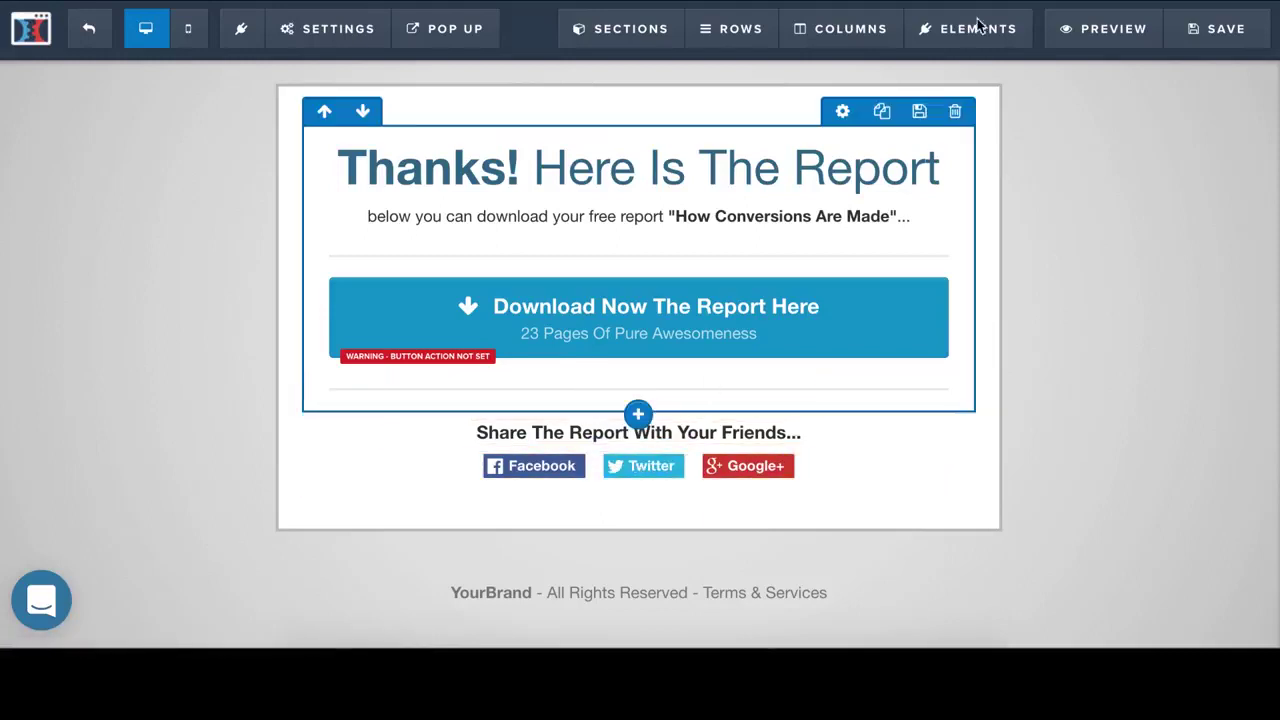
# Drag an Image element onto the Thank You page above the Download Now button.
pyautogui.moveTo(960, 45)
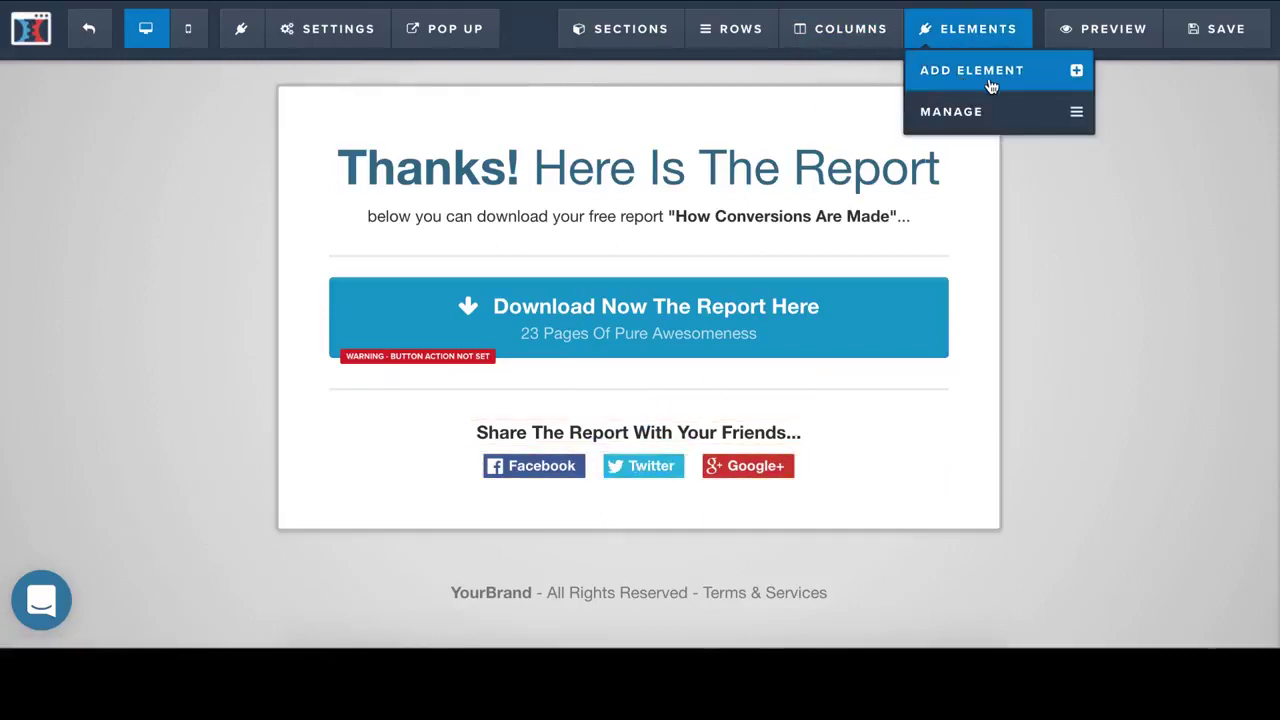
pyautogui.click(990, 72)
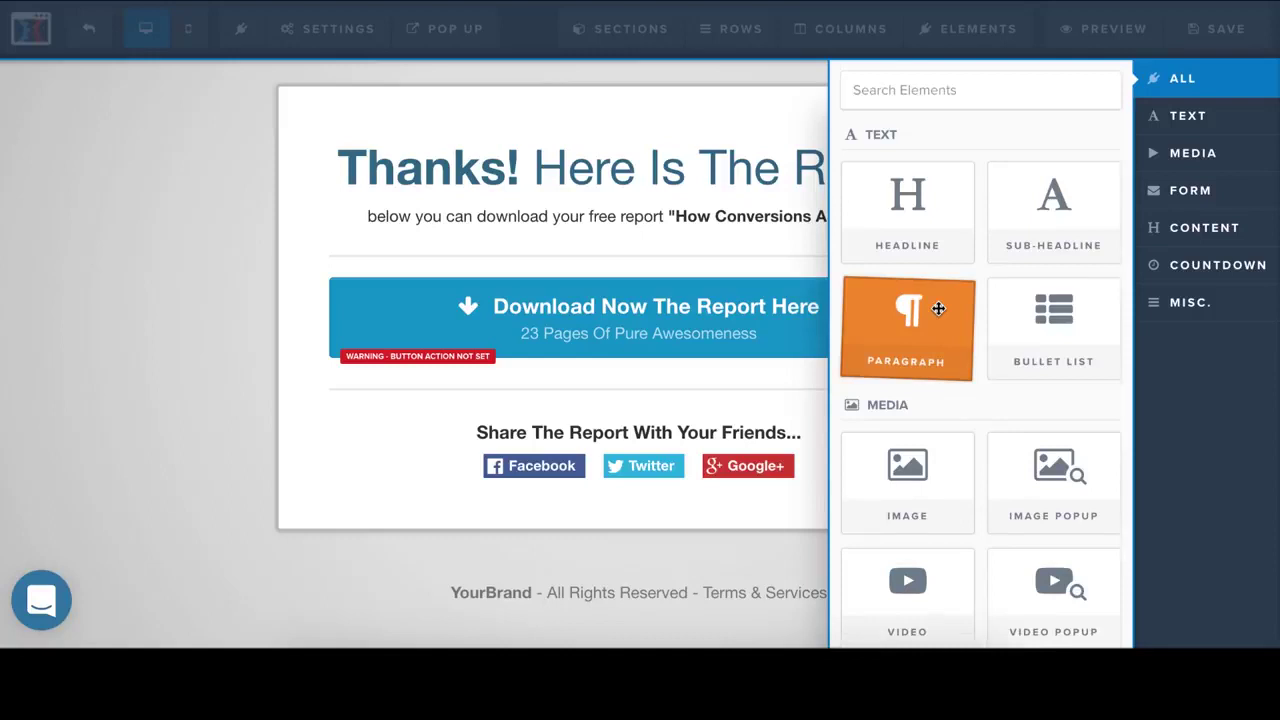
pyautogui.scroll(-1, 938, 308)
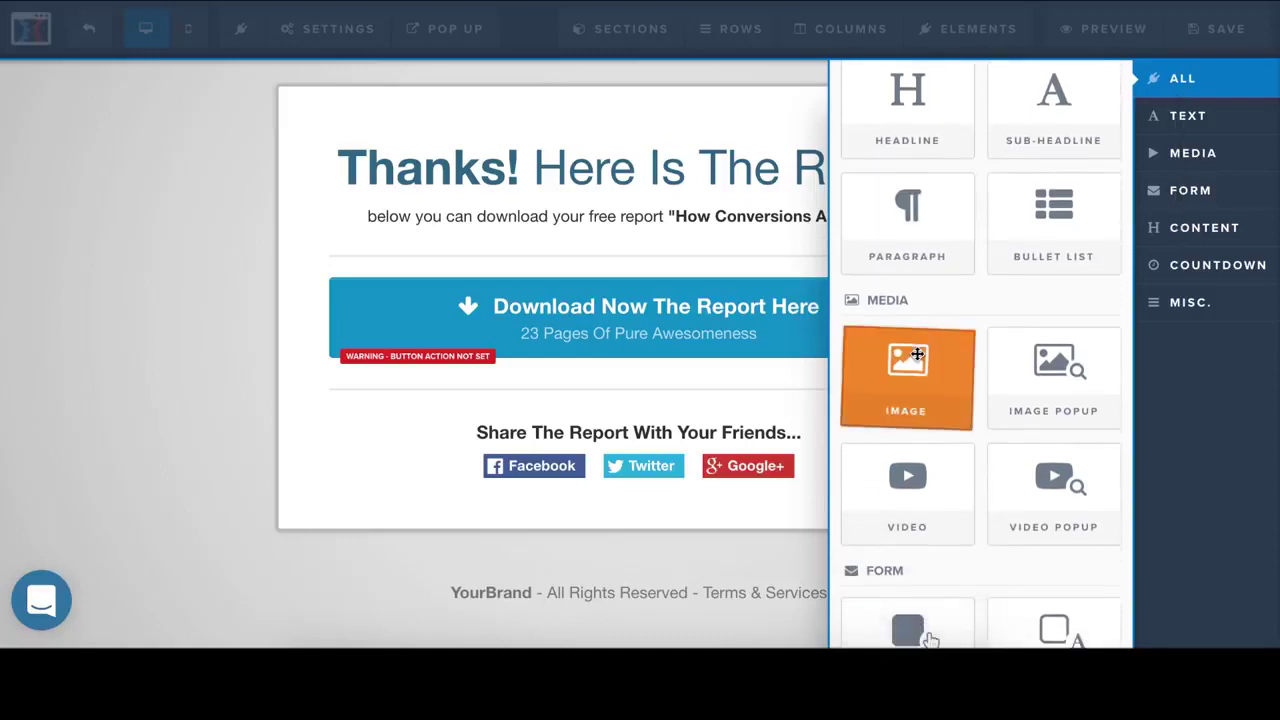
pyautogui.moveTo(917, 354); pyautogui.dragTo(662, 258)
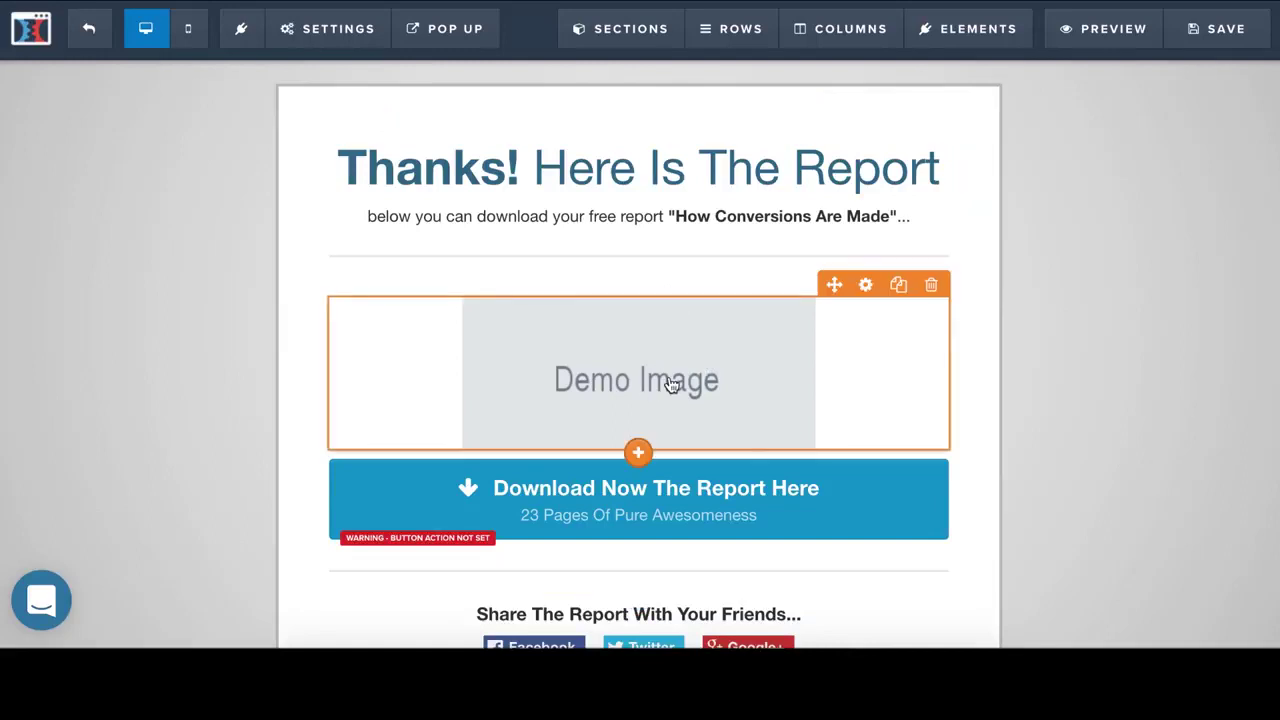
# Replace the demo image with the uploaded laptop-on-grass photo.
pyautogui.click(630, 358)
pyautogui.click(1247, 248)
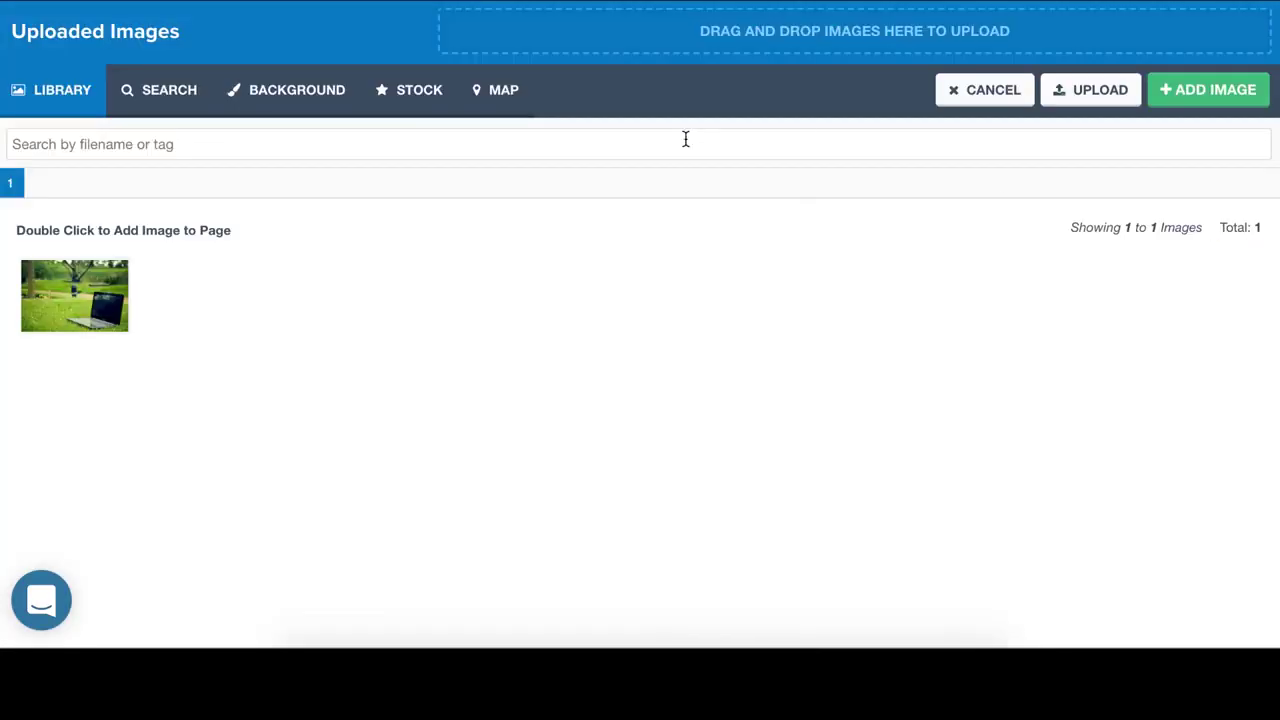
pyautogui.click(100, 290)
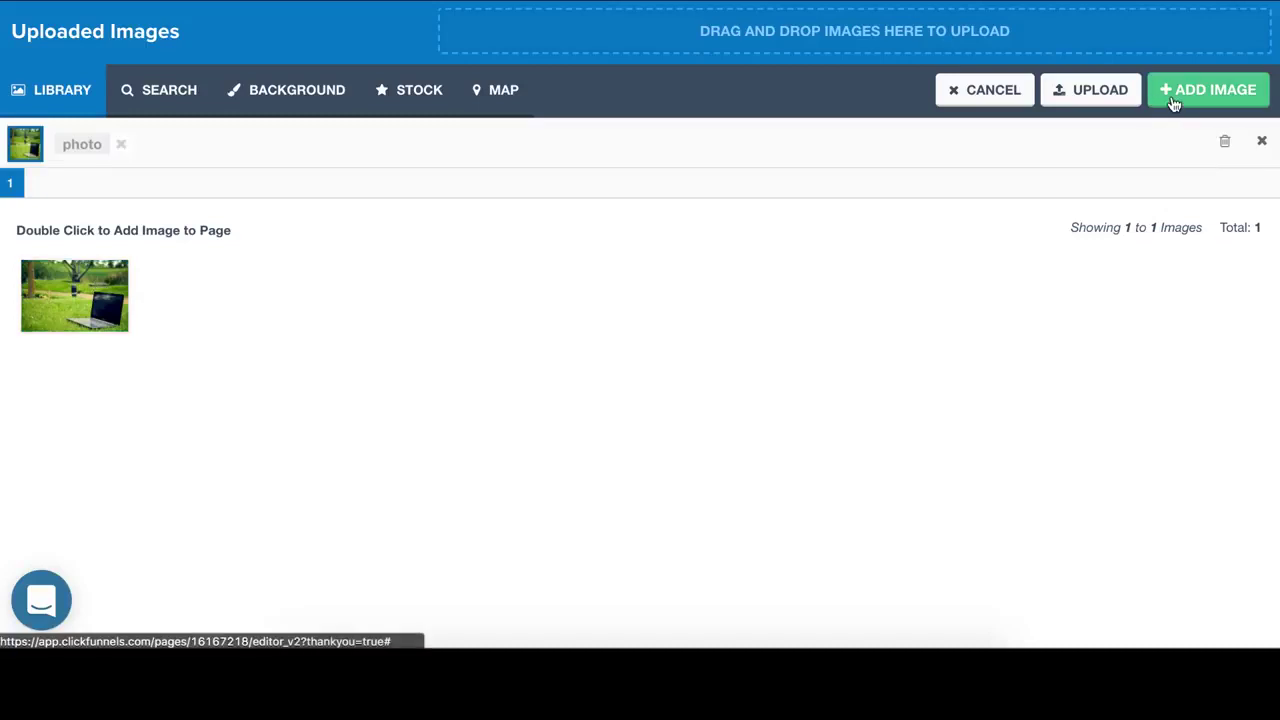
pyautogui.click(1208, 90)
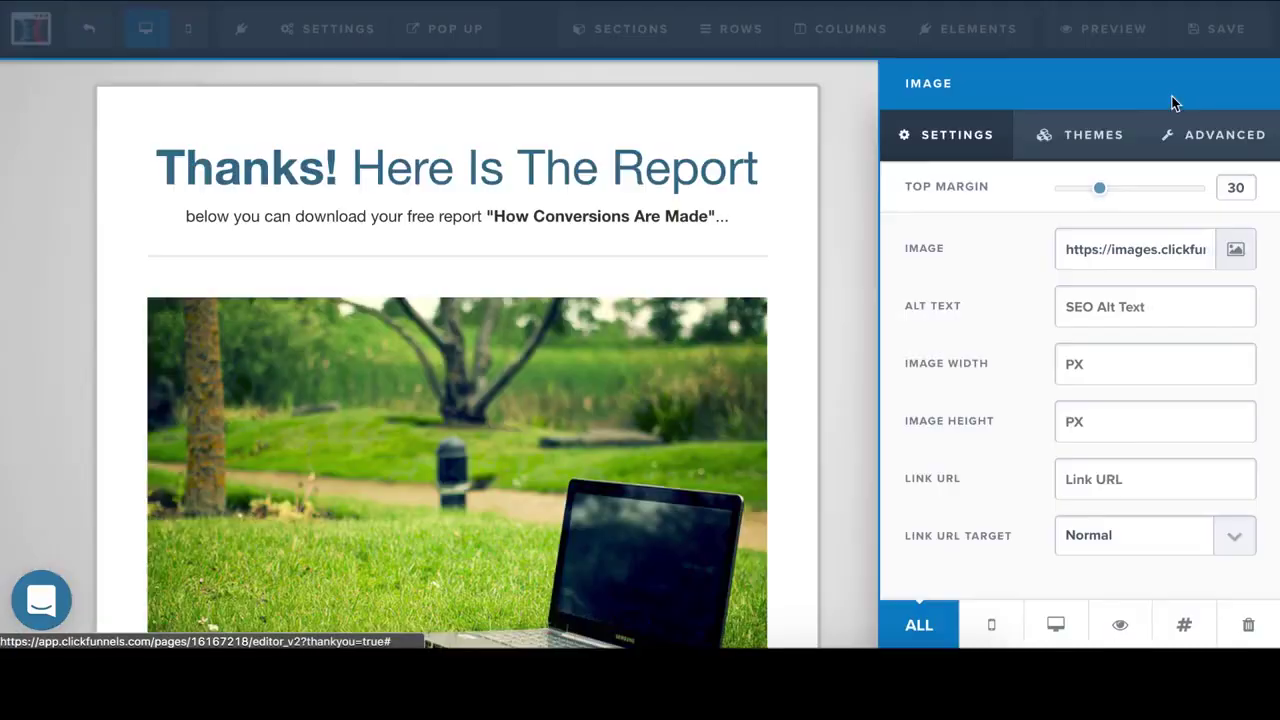
# Close the image settings panel and review the page showing the new photo.
pyautogui.rightClick(768, 219)
pyautogui.click(846, 89)
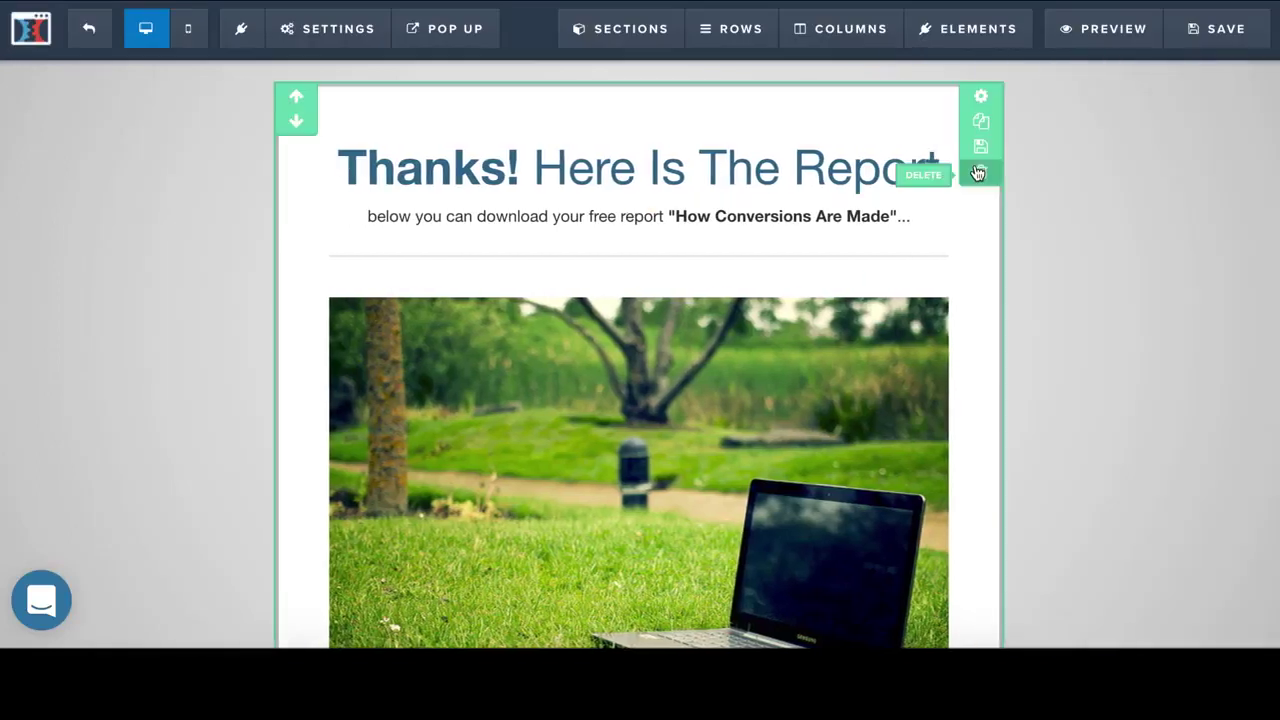
pyautogui.scroll(-5, 977, 174)
pyautogui.scroll(4, 974, 165)
pyautogui.rightClick(974, 160)
pyautogui.click(1076, 148)
pyautogui.scroll(-2, 1049, 160)
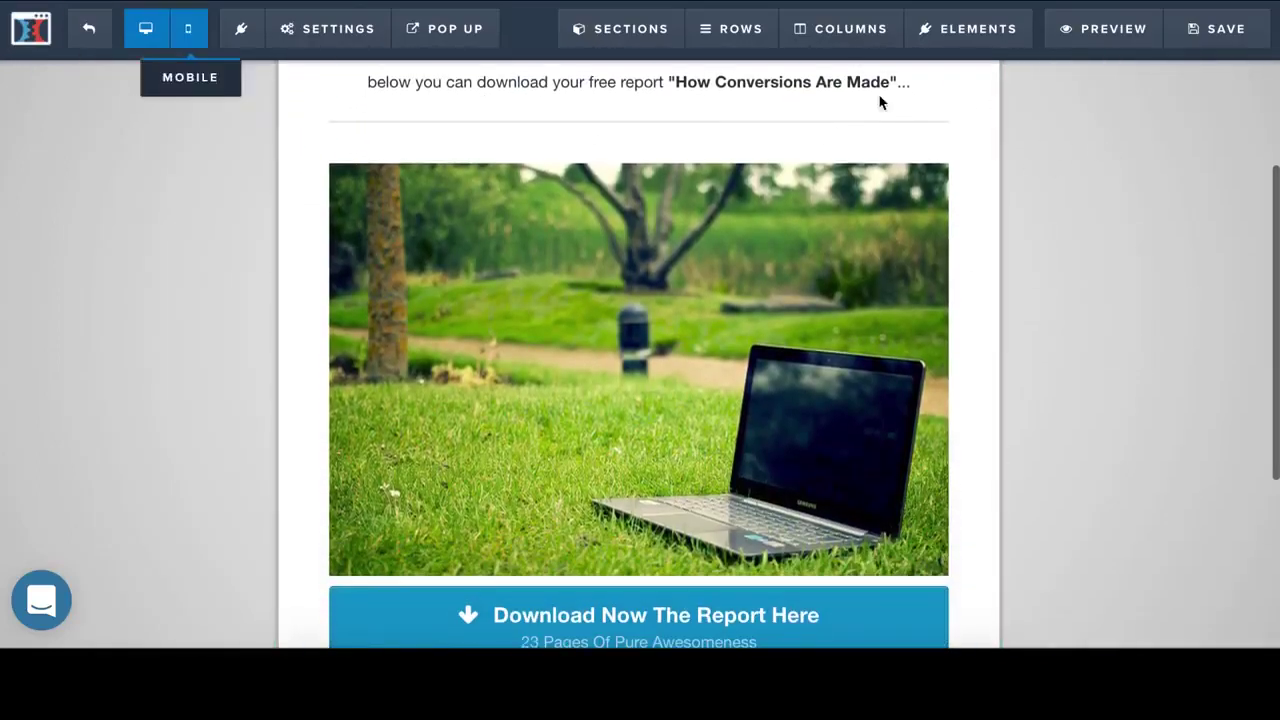
# Save the Thank You page, preview it, then return to the Test funnel's step overview.
pyautogui.click(1224, 32)
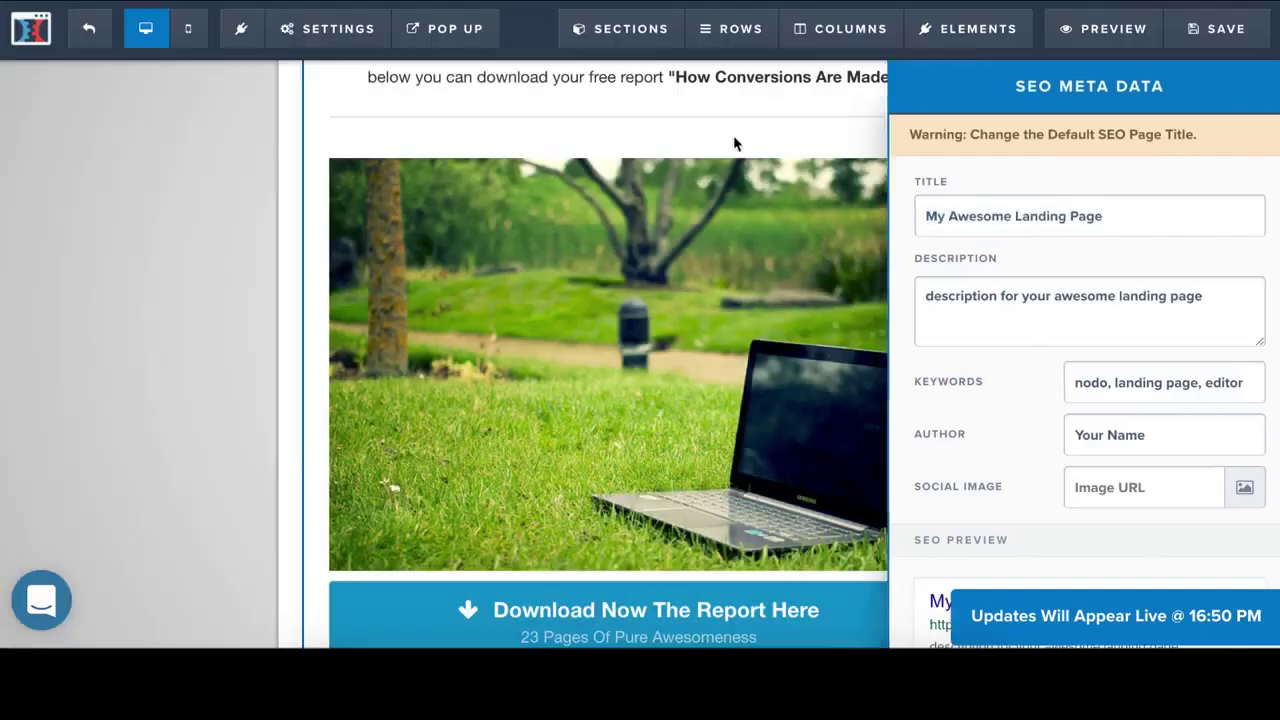
pyautogui.click(737, 143)
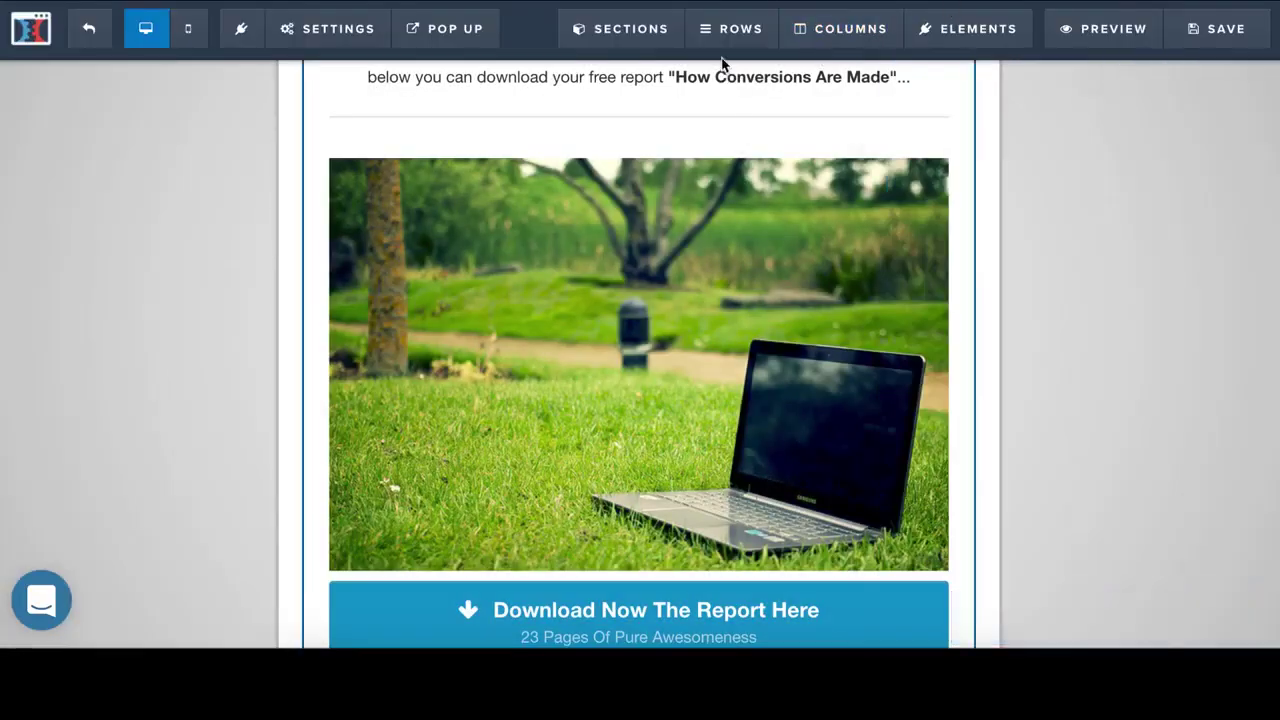
pyautogui.moveTo(646, 57)
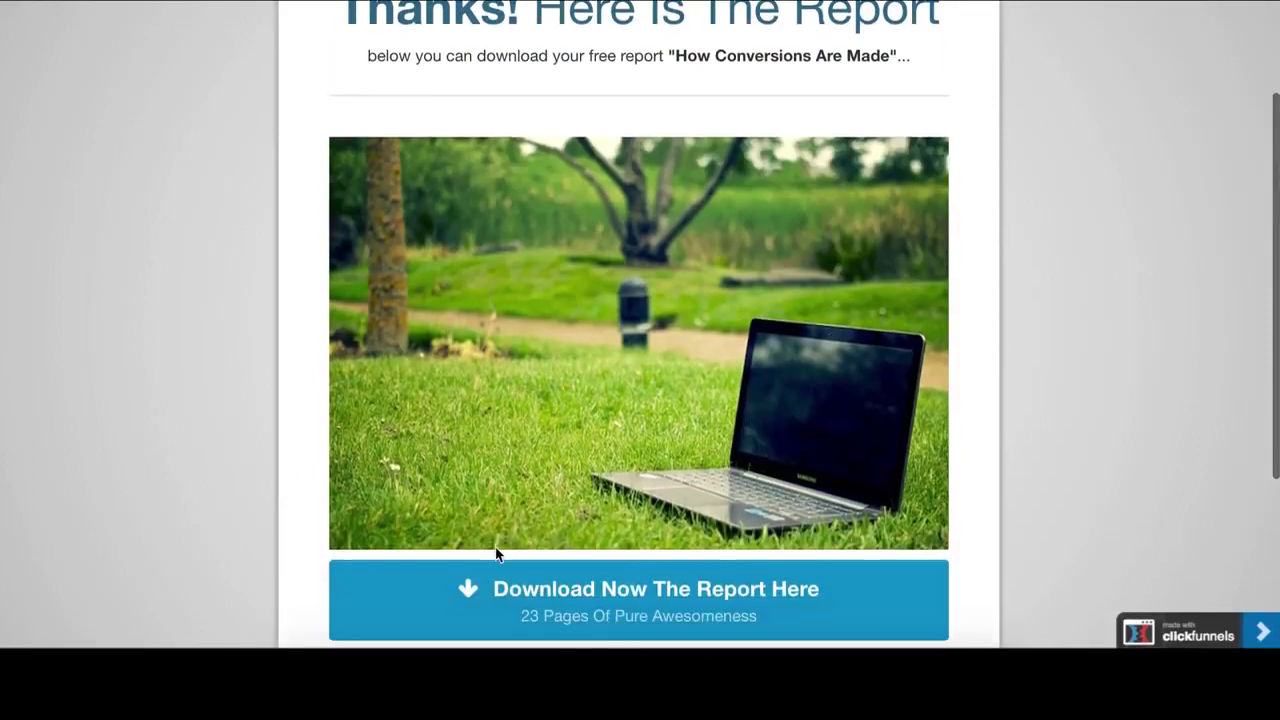
pyautogui.hotkey('ctrl', 'w')
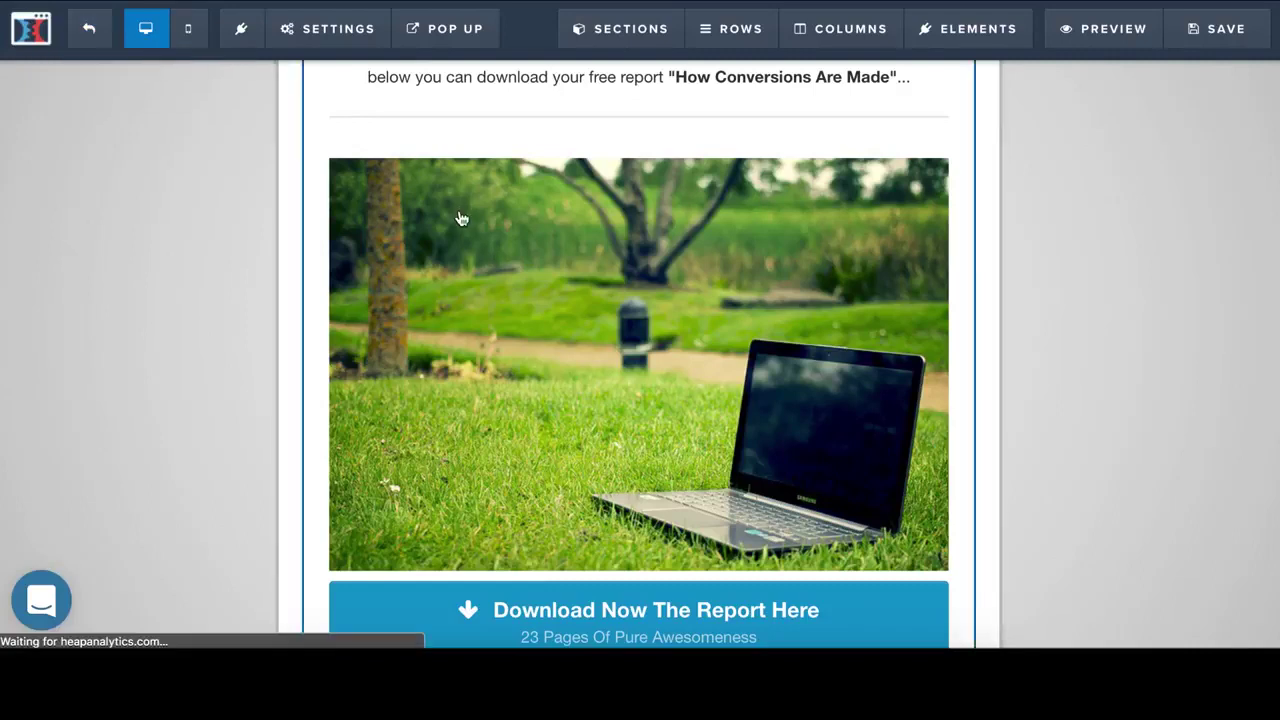
pyautogui.hotkey('ctrl', 'w')
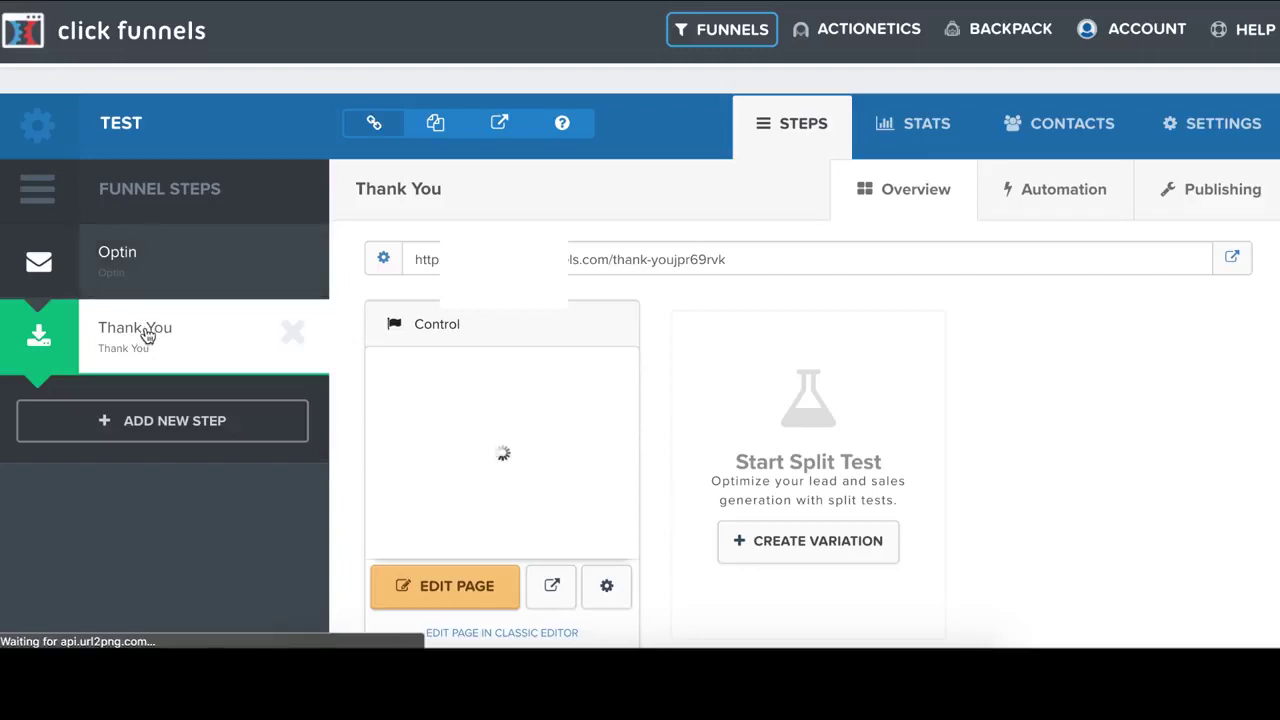
pyautogui.scroll(-1, 341, 294)
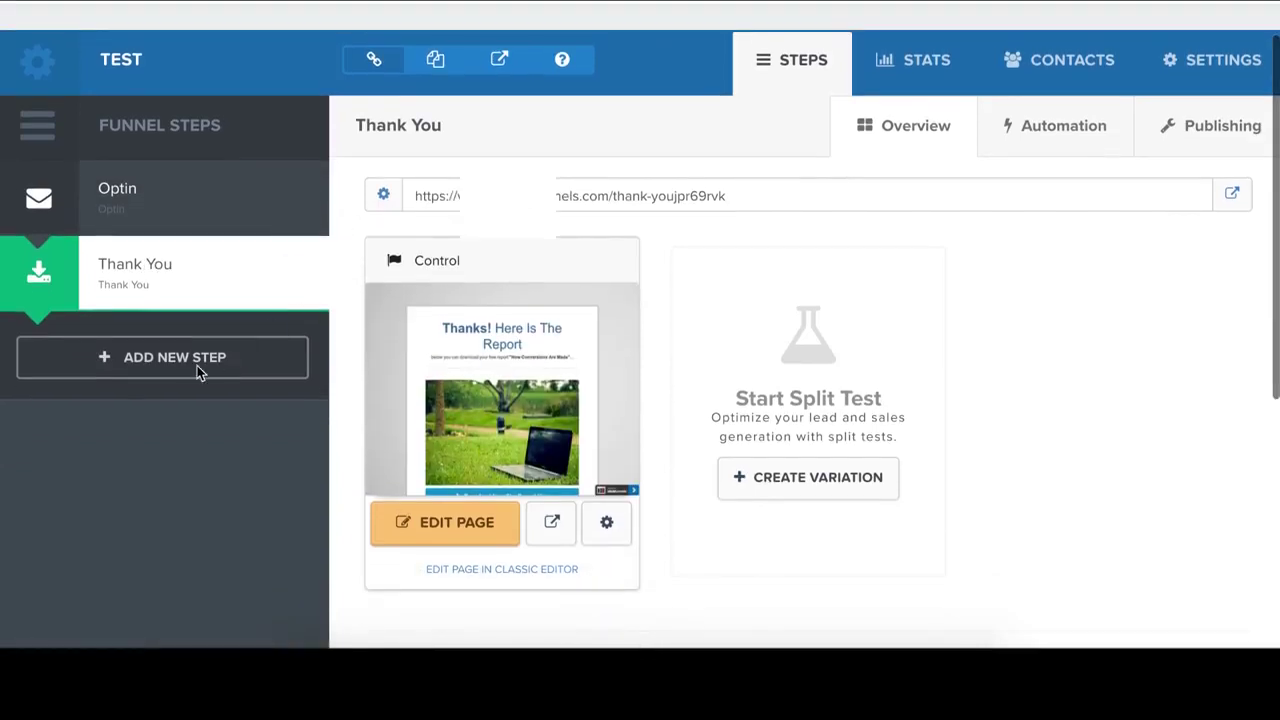
pyautogui.scroll(-1, 173, 528)
pyautogui.scroll(1, 222, 307)
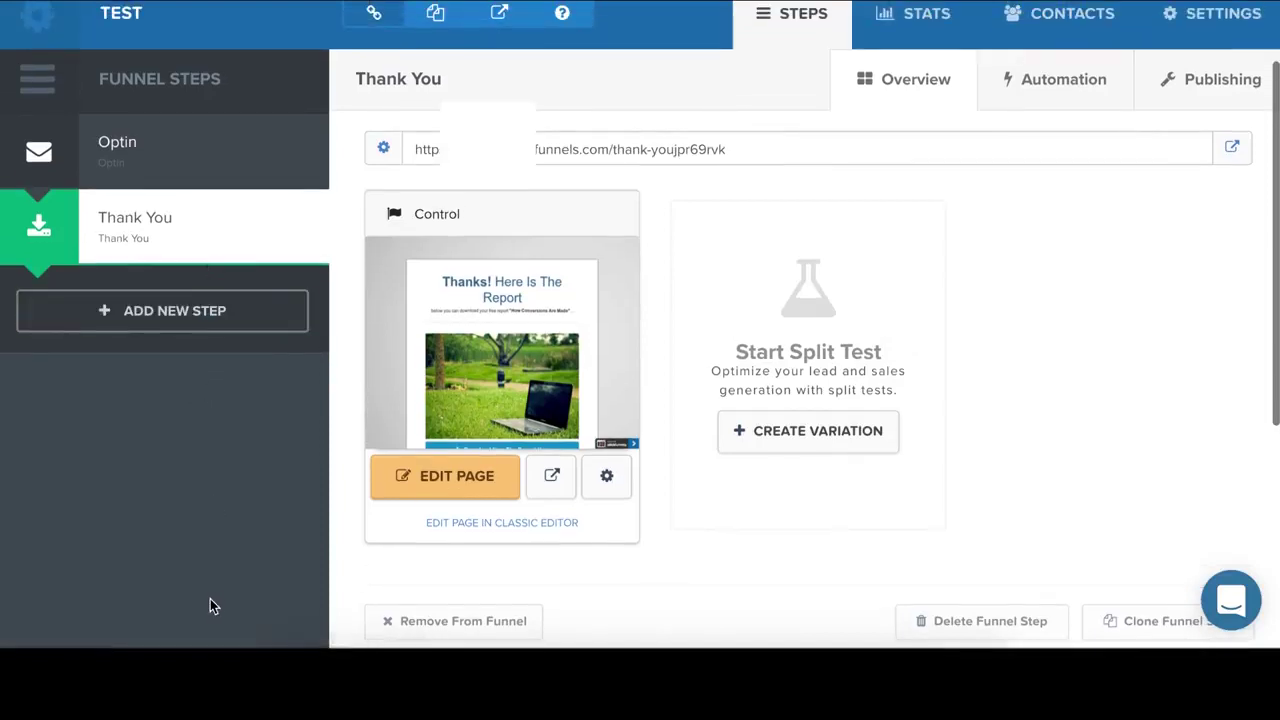
pyautogui.scroll(1, 221, 594)
pyautogui.scroll(1, 221, 594)
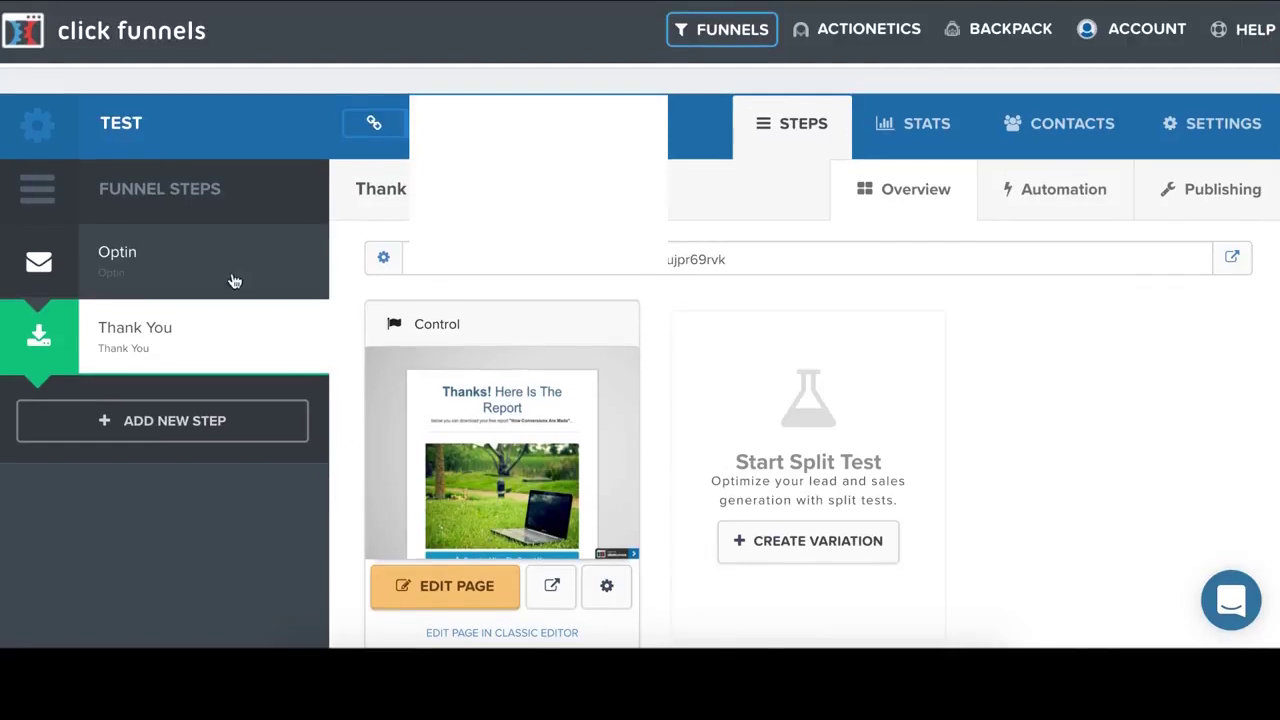
# Show the Test funnel's Stats, with 0 pageviews and 0 opt-ins for Optin and Thank You.
pyautogui.click(914, 143)
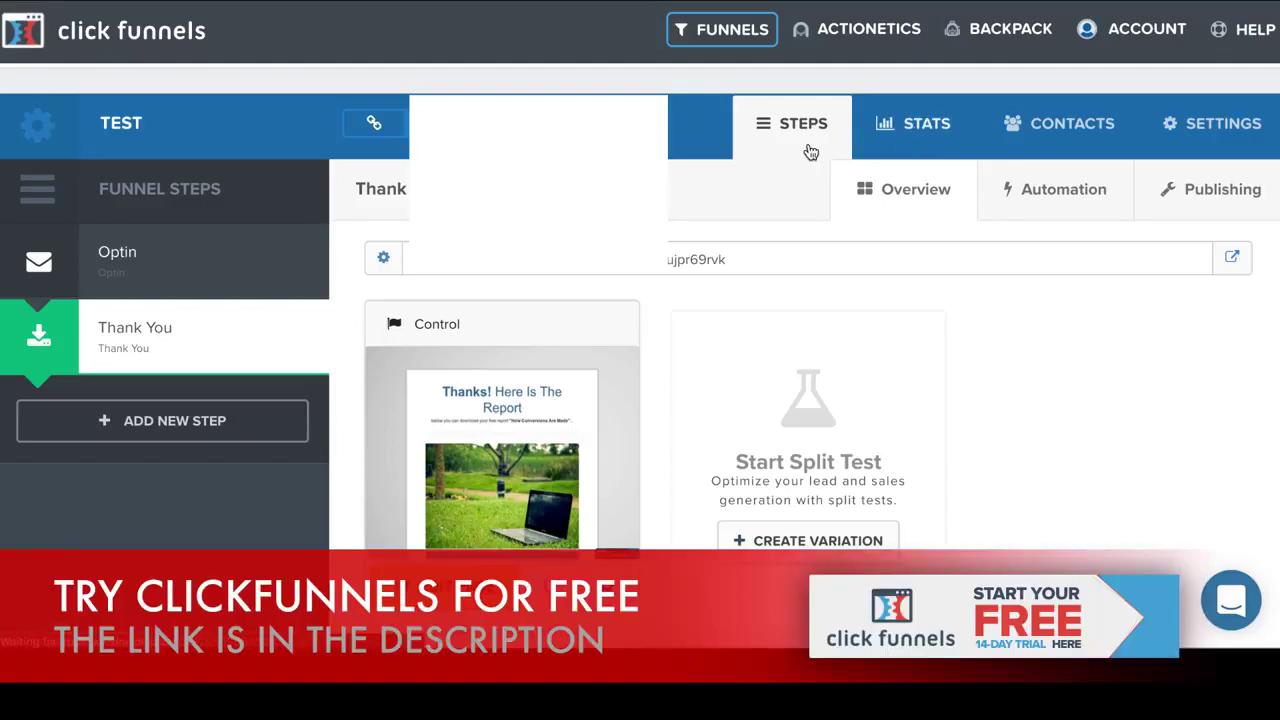
pyautogui.scroll(-1, 350, 395)
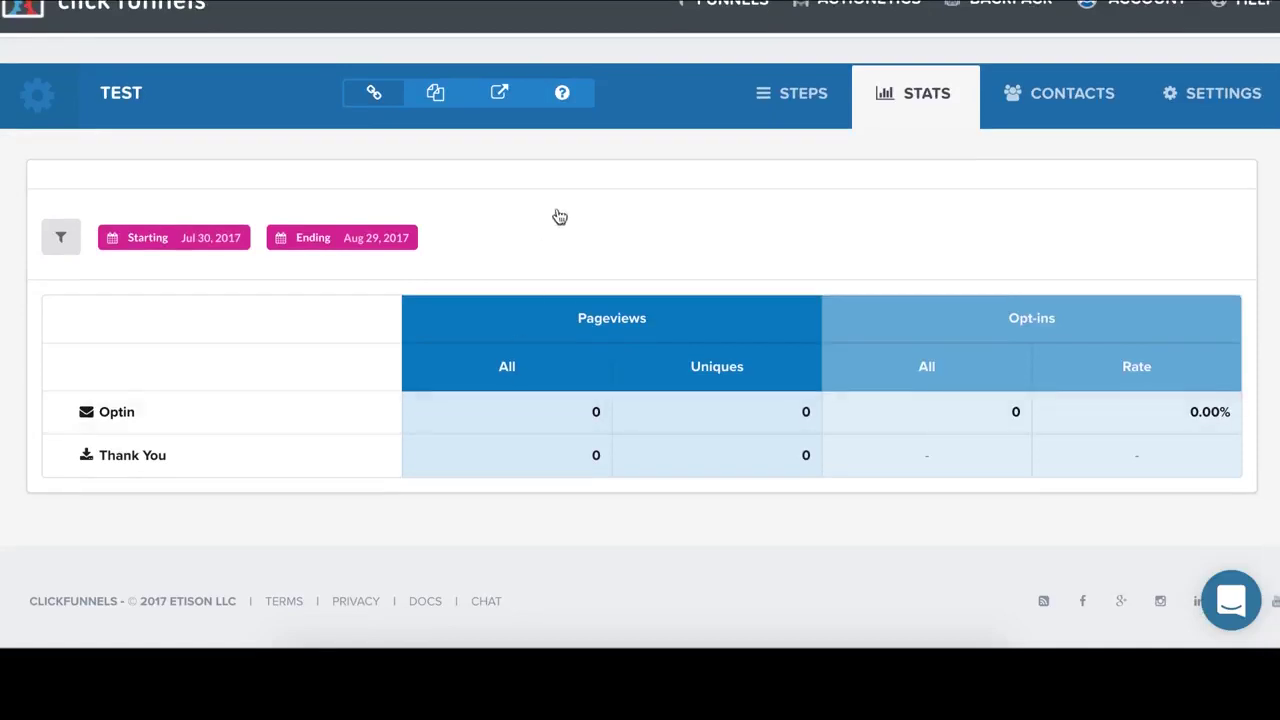
pyautogui.scroll(1, 560, 218)
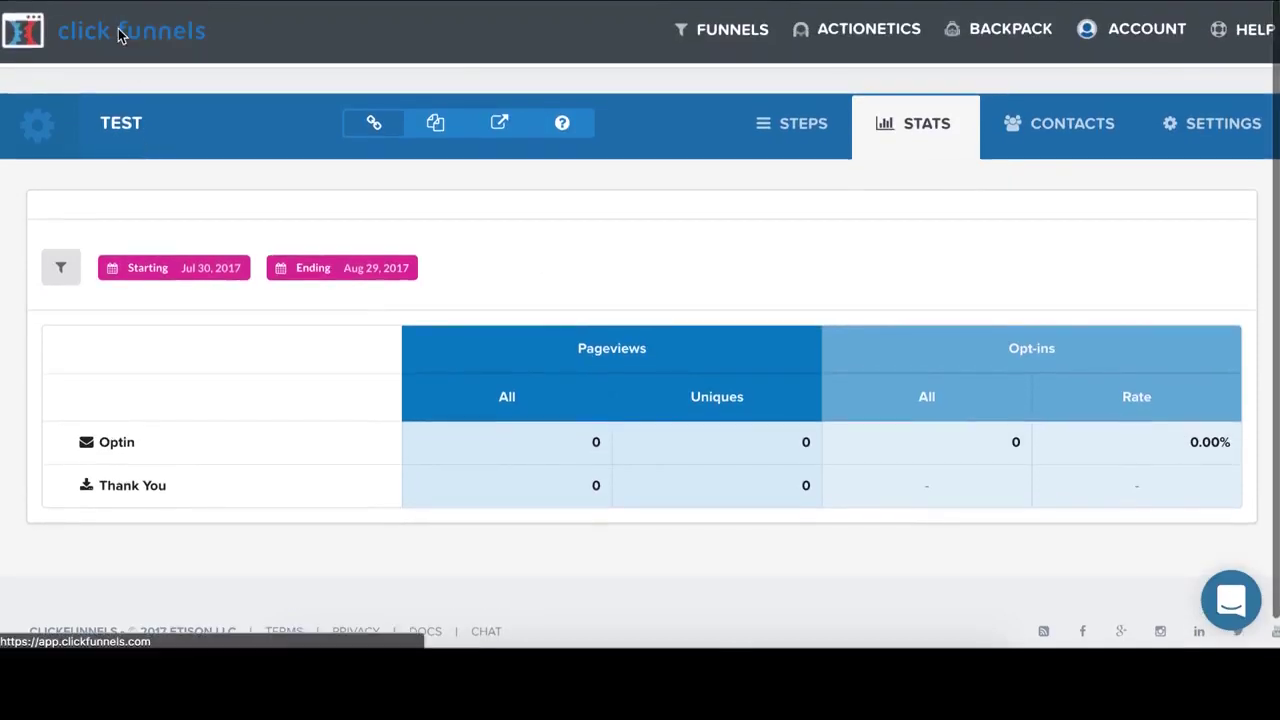
# Return to the All Funnels list and find Test under the TEST group with 2 steps.
pyautogui.click(125, 40)
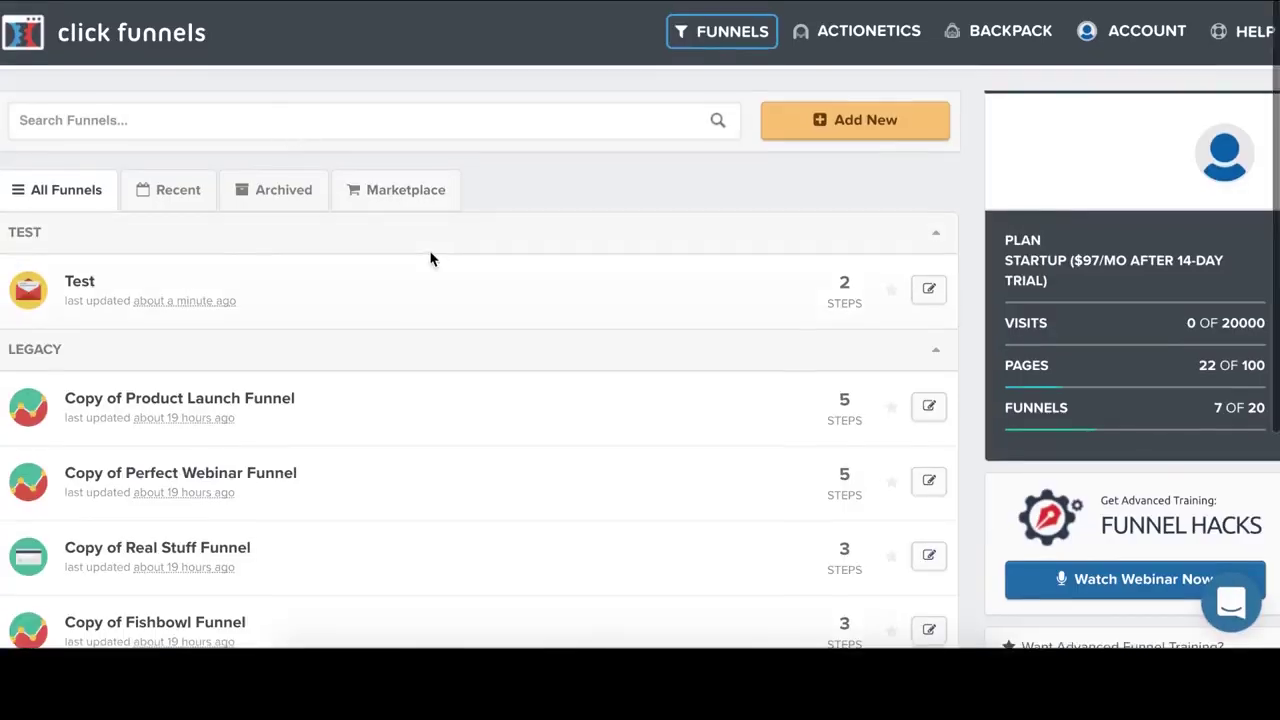
pyautogui.scroll(-1, 410, 310)
pyautogui.scroll(1, 409, 309)
pyautogui.scroll(-1, 410, 347)
pyautogui.scroll(-3, 410, 347)
pyautogui.scroll(3, 409, 346)
pyautogui.scroll(-3, 409, 346)
pyautogui.scroll(3, 358, 486)
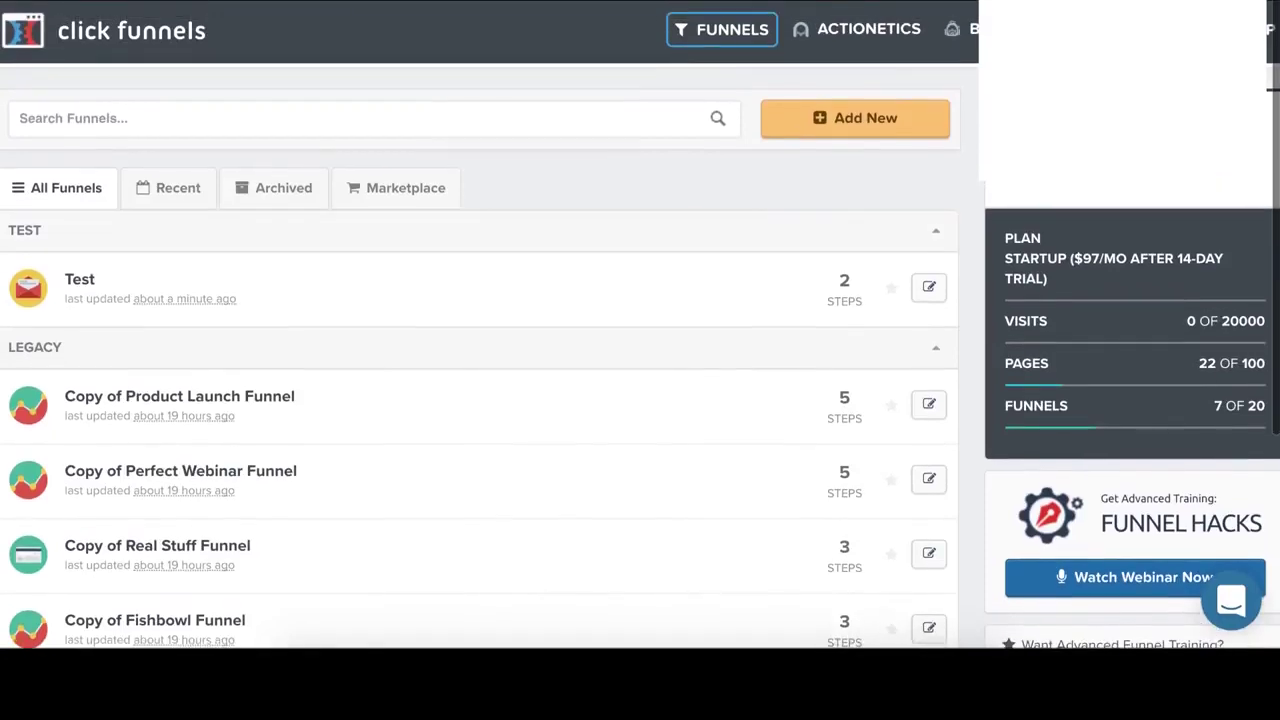
pyautogui.click(1135, 28)
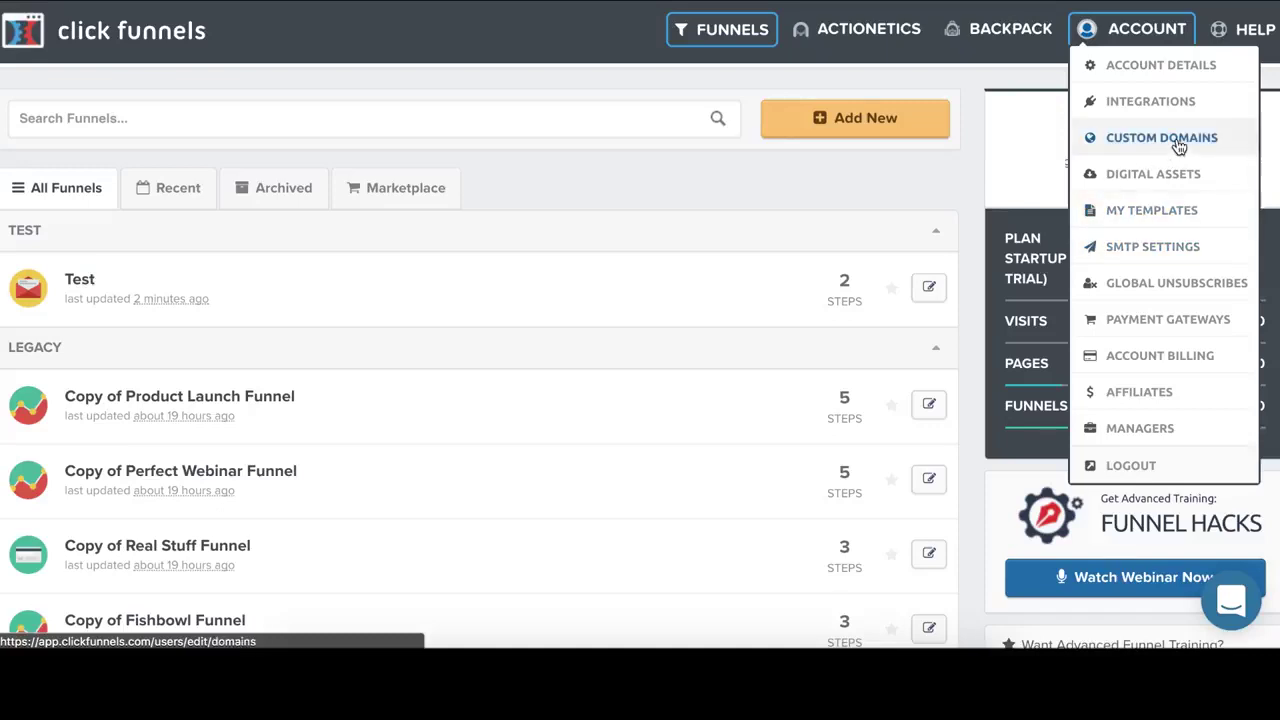
pyautogui.moveTo(1147, 46)
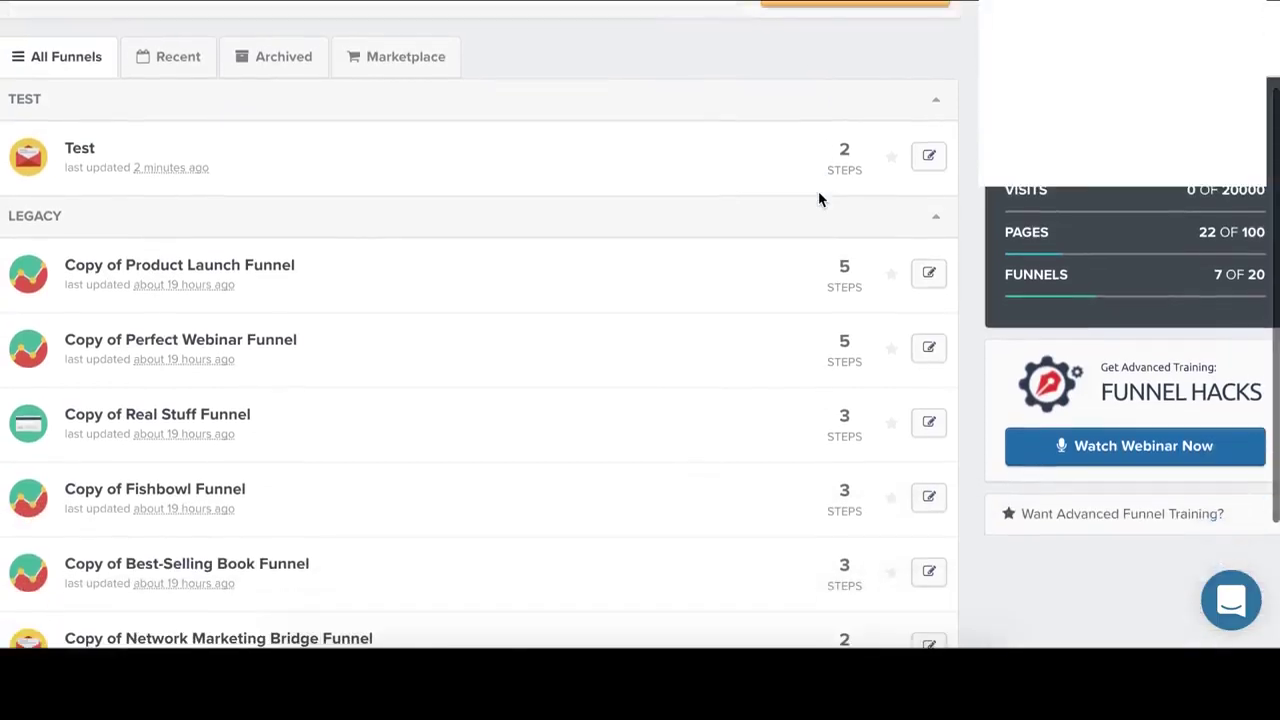
pyautogui.scroll(-2, 818, 199)
pyautogui.scroll(4, 818, 199)
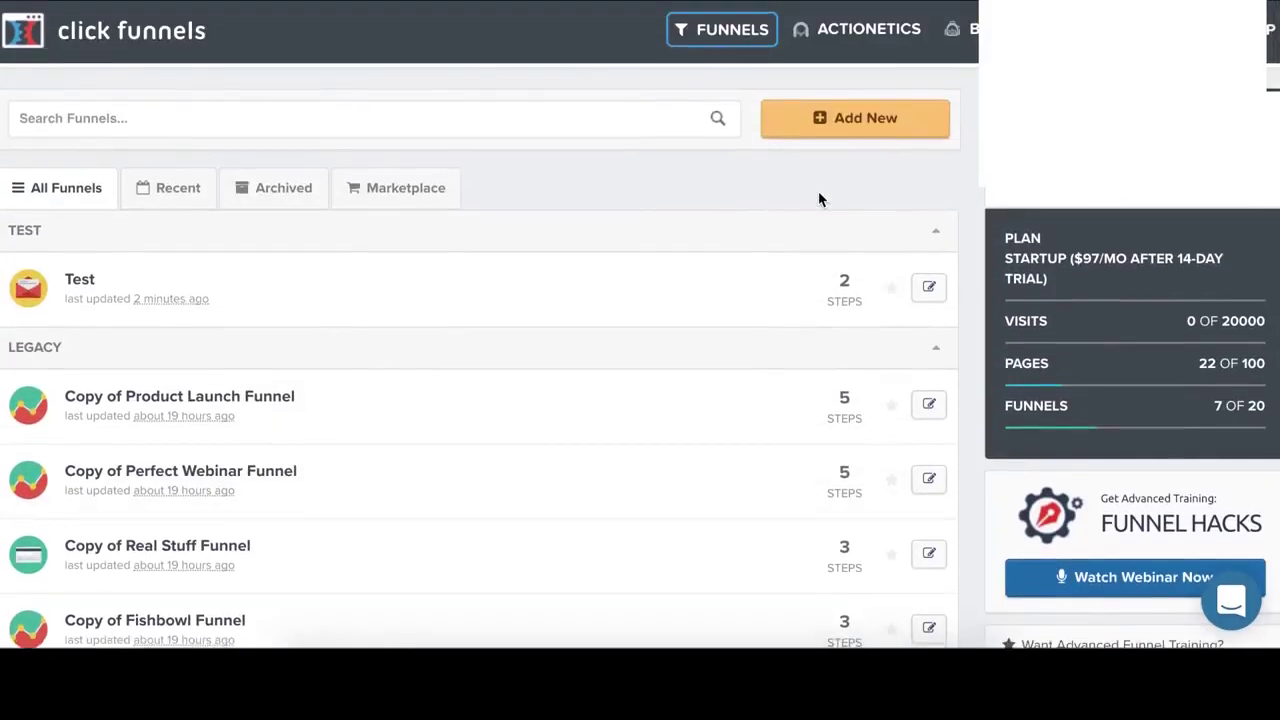
pyautogui.scroll(-3, 818, 199)
pyautogui.scroll(3, 815, 212)
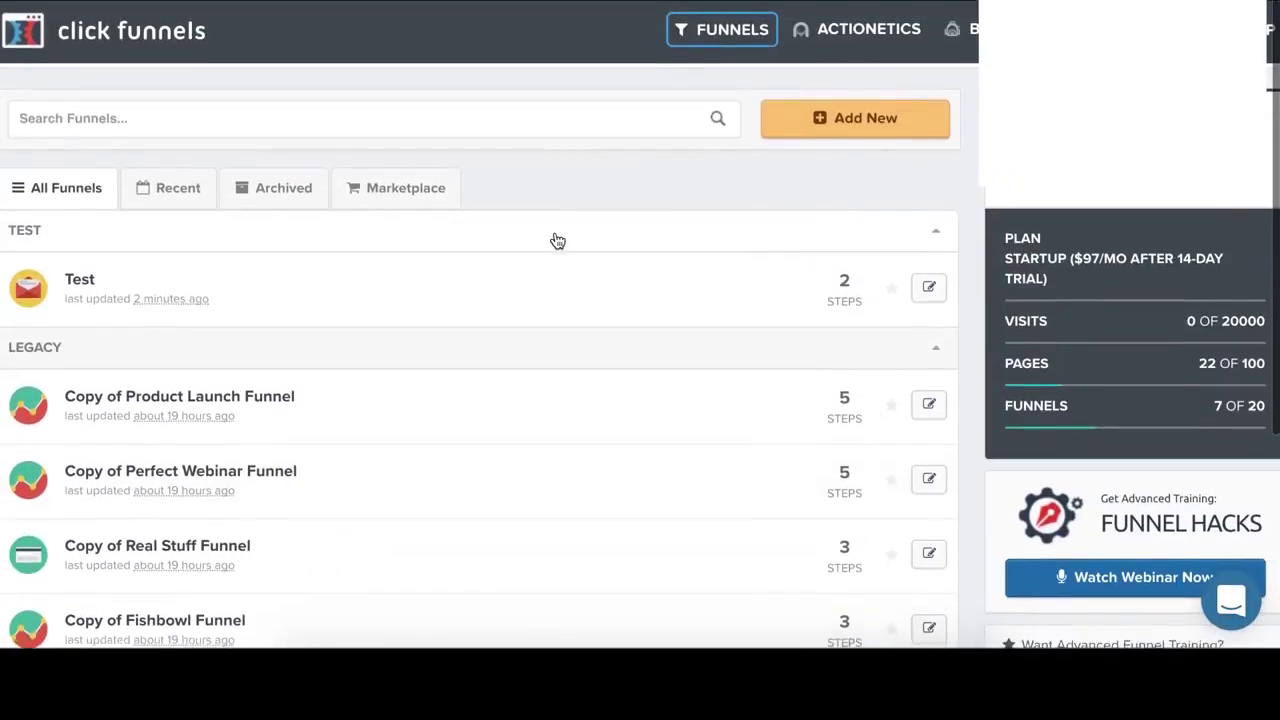
pyautogui.scroll(-1, 660, 192)
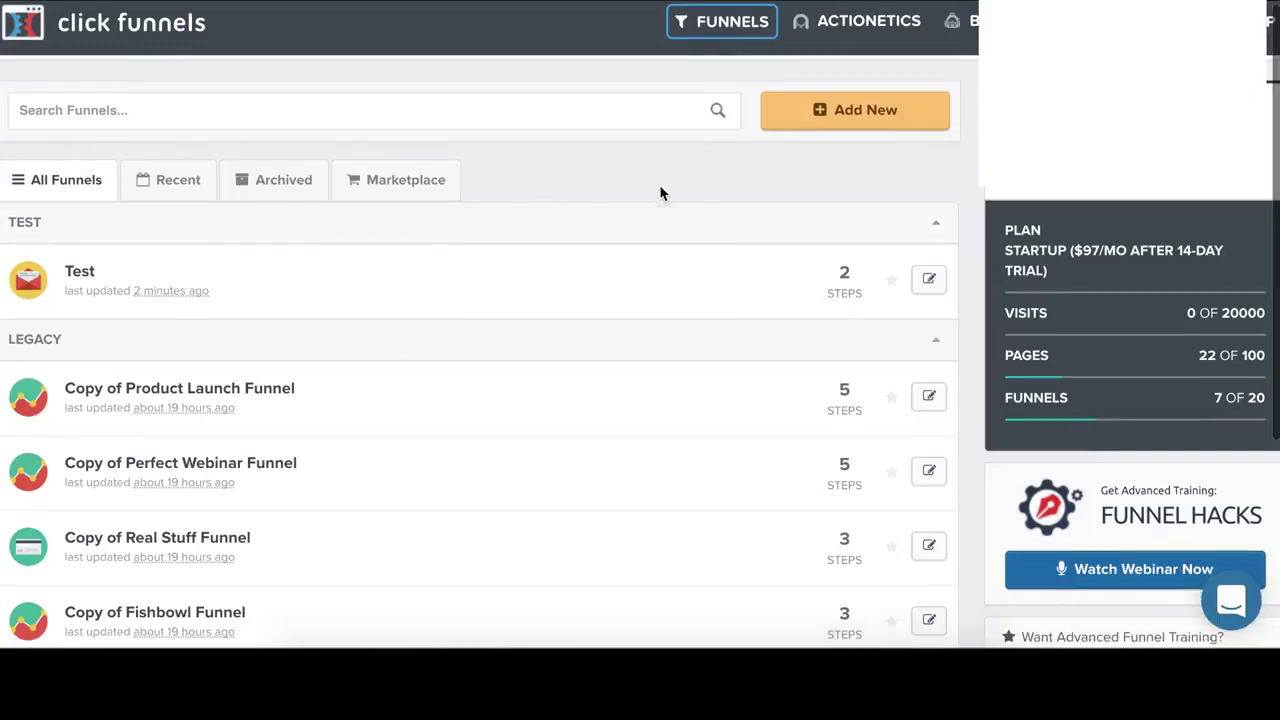